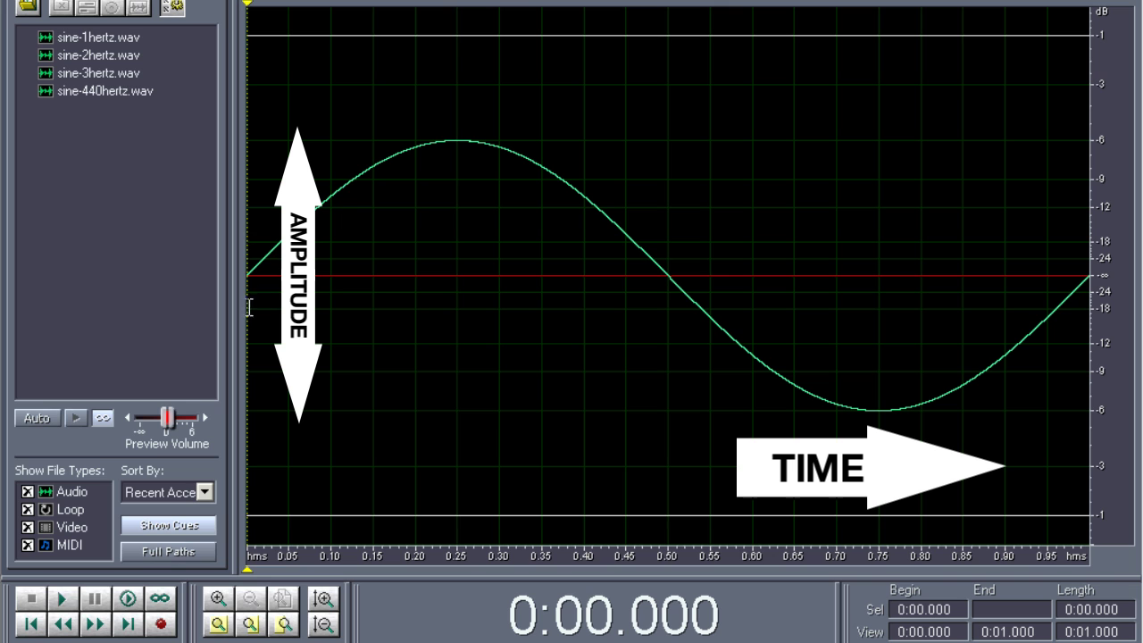
# - View sine-2hertz.wav and then sine-3hertz.wav to compare their cycles
pyautogui.doubleClick(81, 56)
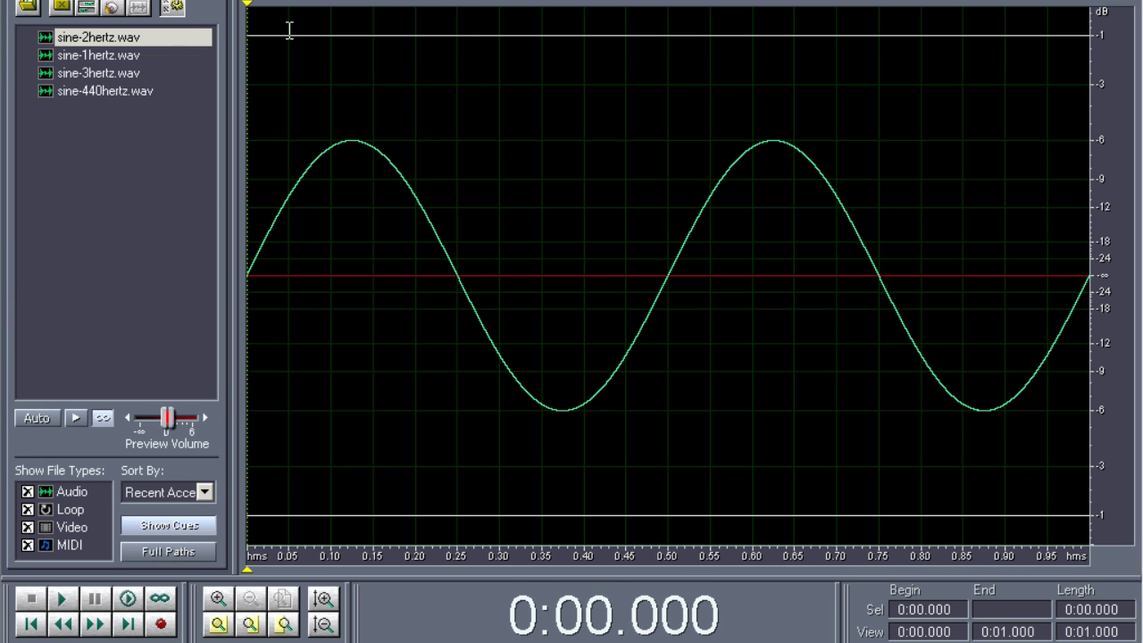
pyautogui.doubleClick(123, 71)
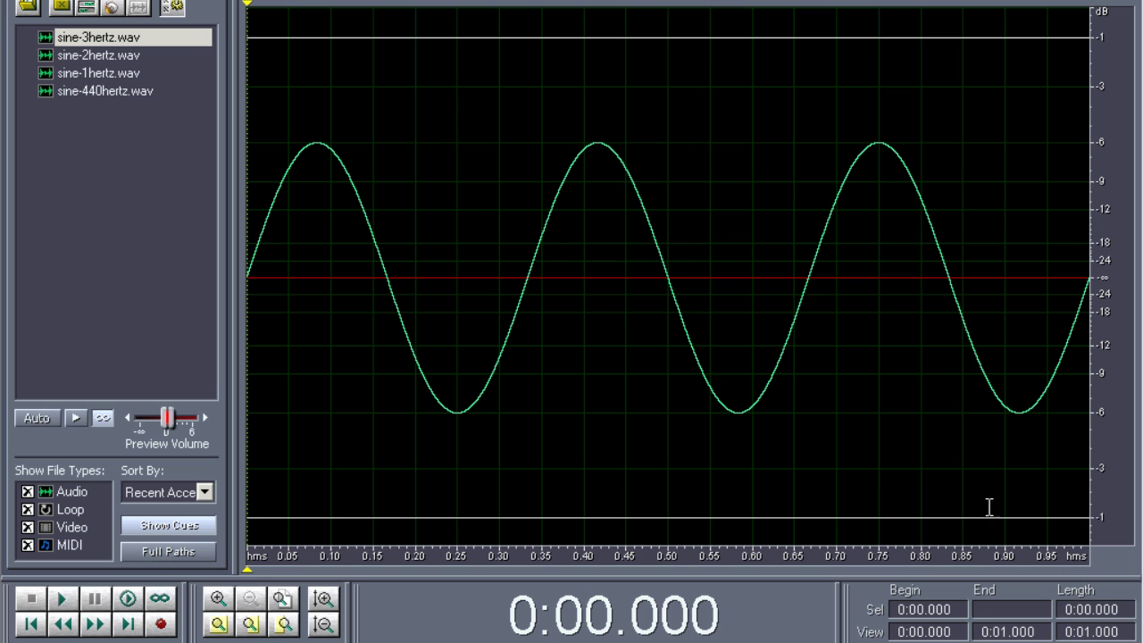
# - Copy the whole 1 Hz sine from sine-1hertz.wav to the clipboard
pyautogui.doubleClick(113, 72)
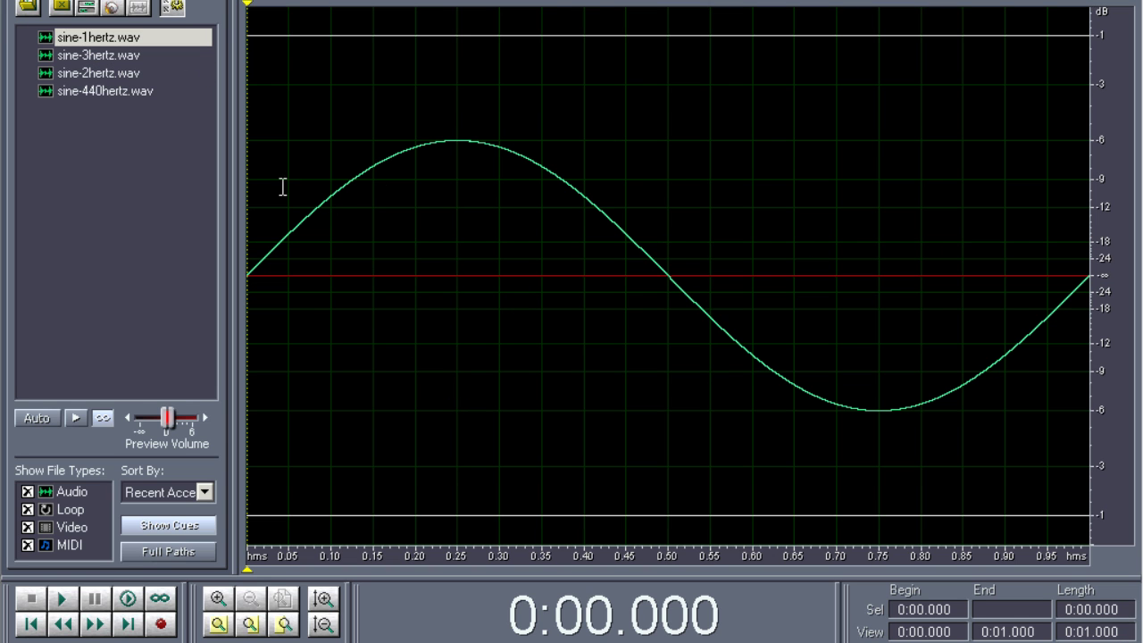
pyautogui.rightClick(248, 275)
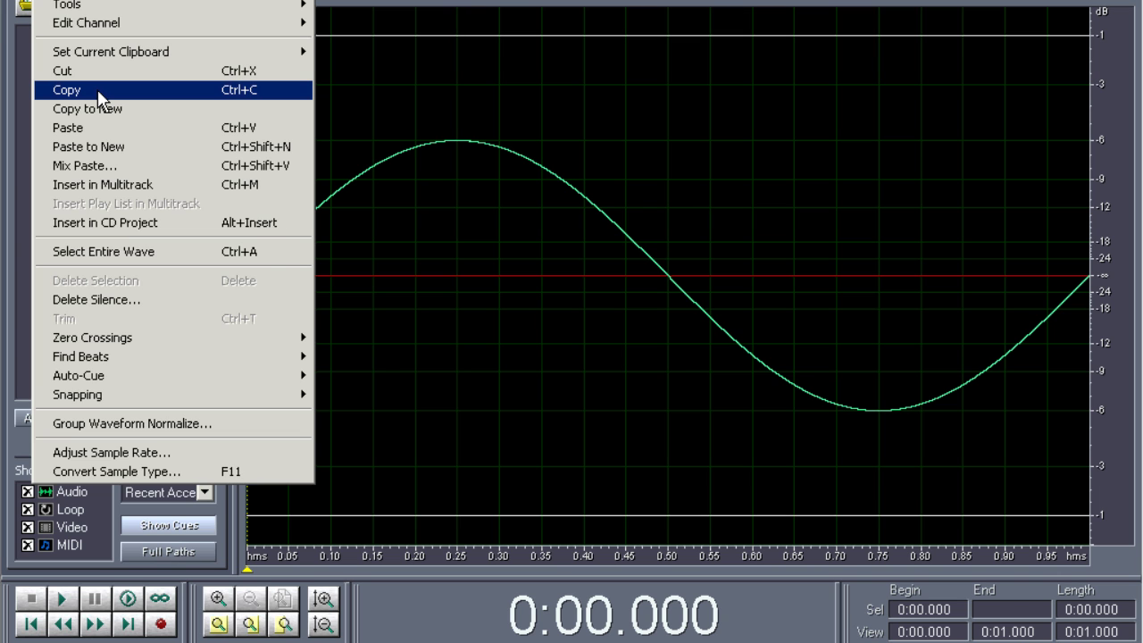
pyautogui.click(98, 89)
# - Mix Paste the 1 Hz sine over all of sine-2hertz.wav with Overlap (Mix), then deselect
pyautogui.click(110, 75)
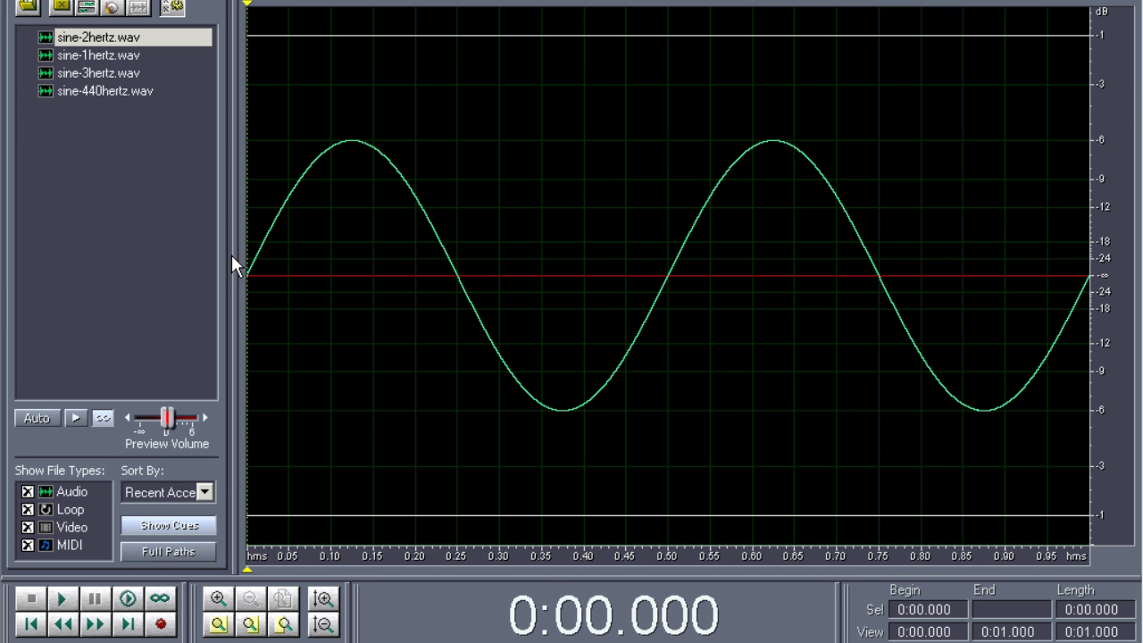
pyautogui.moveTo(247, 262); pyautogui.dragTo(1141, 257)
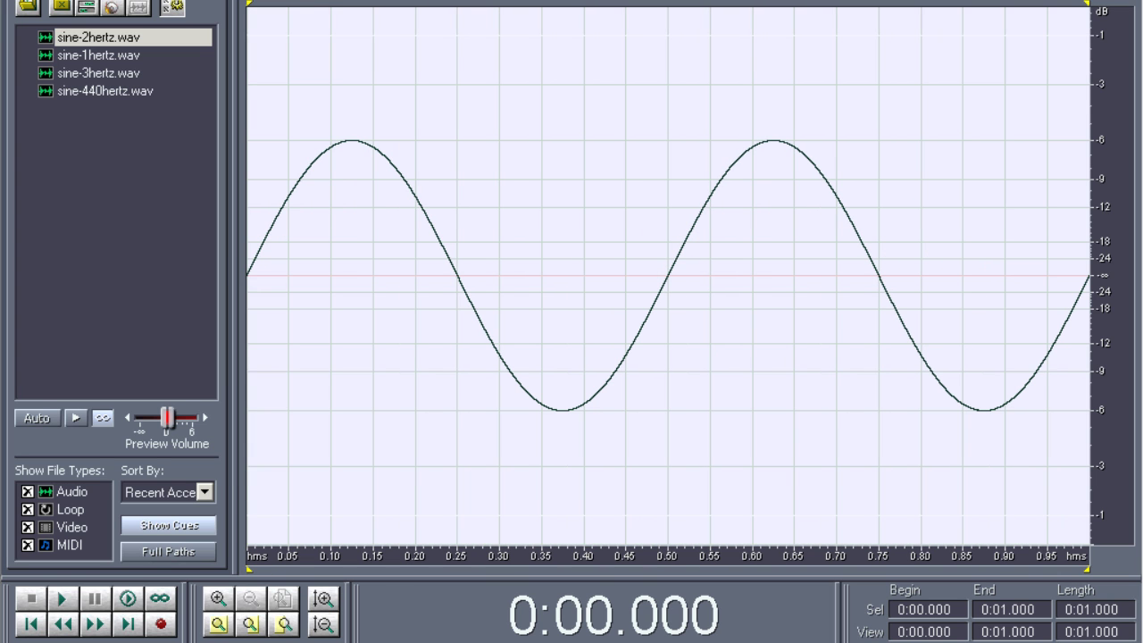
pyautogui.click(44, 0)
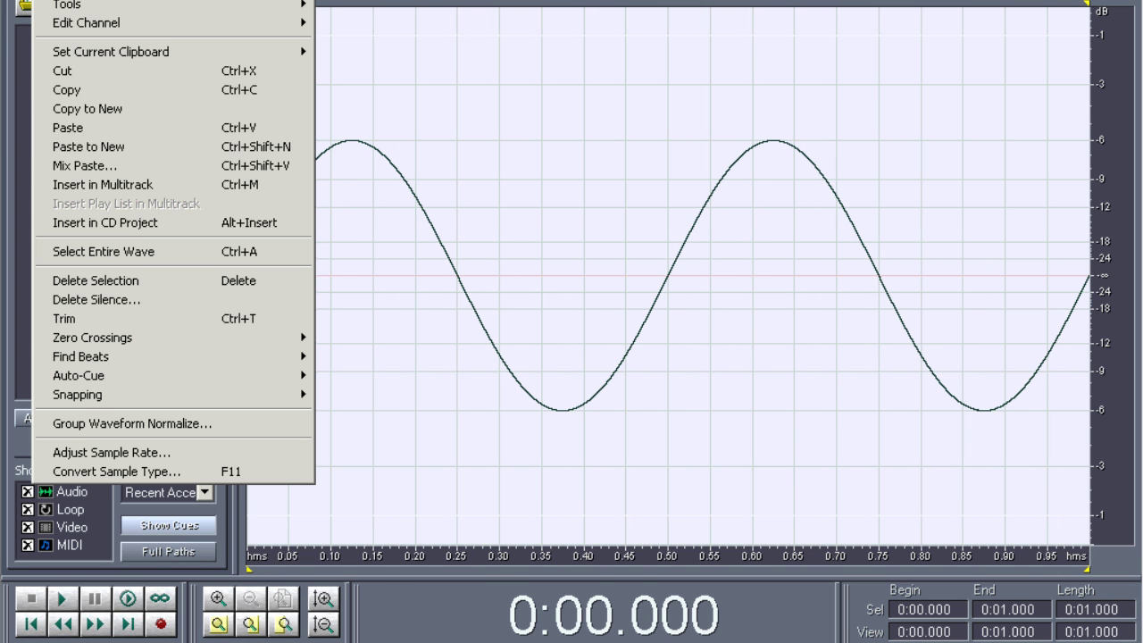
pyautogui.click(95, 172)
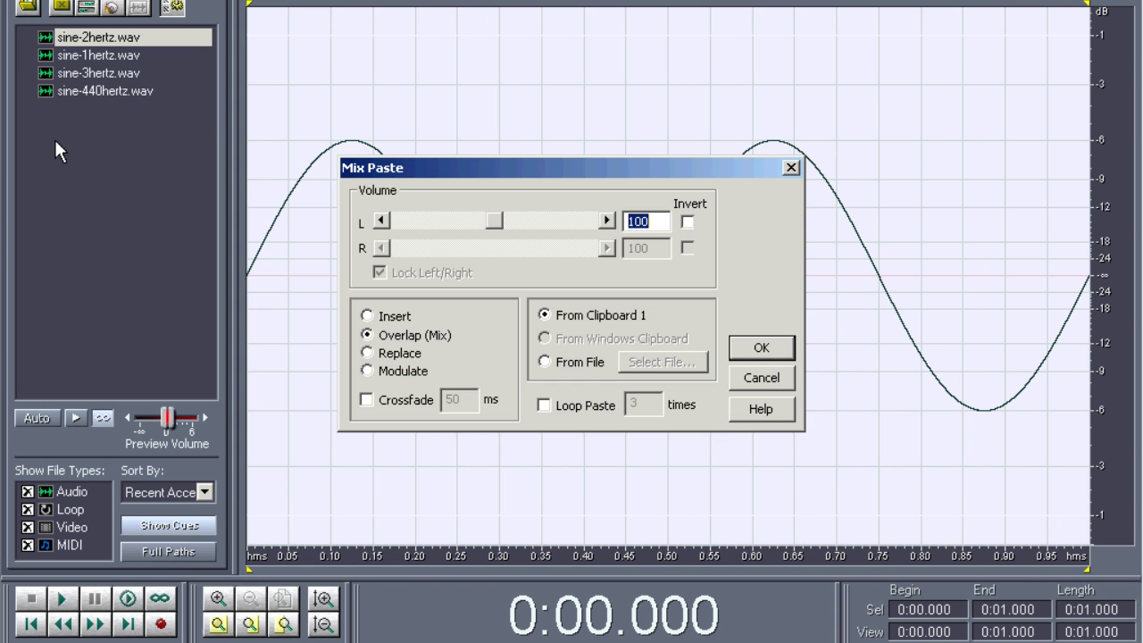
pyautogui.click(757, 346)
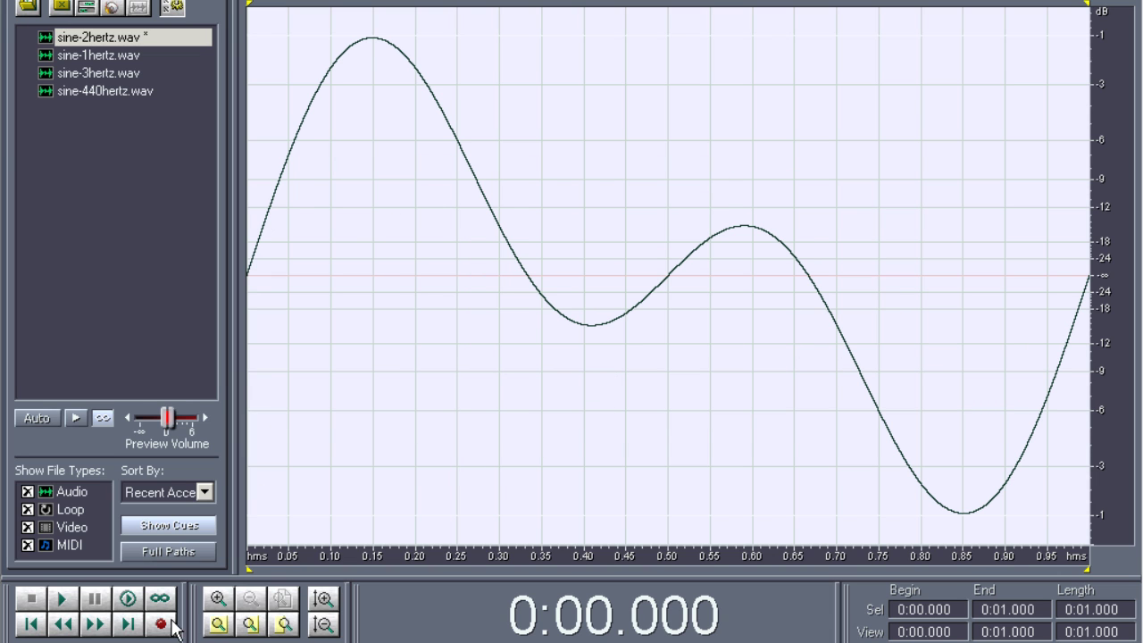
pyautogui.click(20, 626)
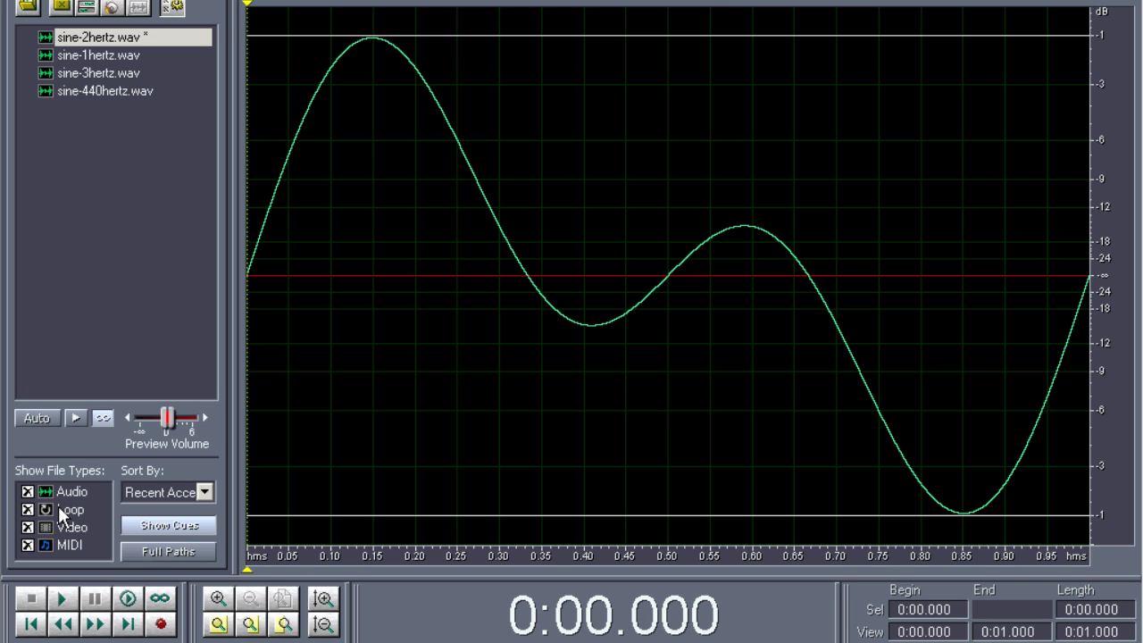
# - Undo the 2 Hz mix, Mix Paste the 1 Hz sine into sine-3hertz.wav, and return to the start
pyautogui.hotkey('ctrl', 'z')
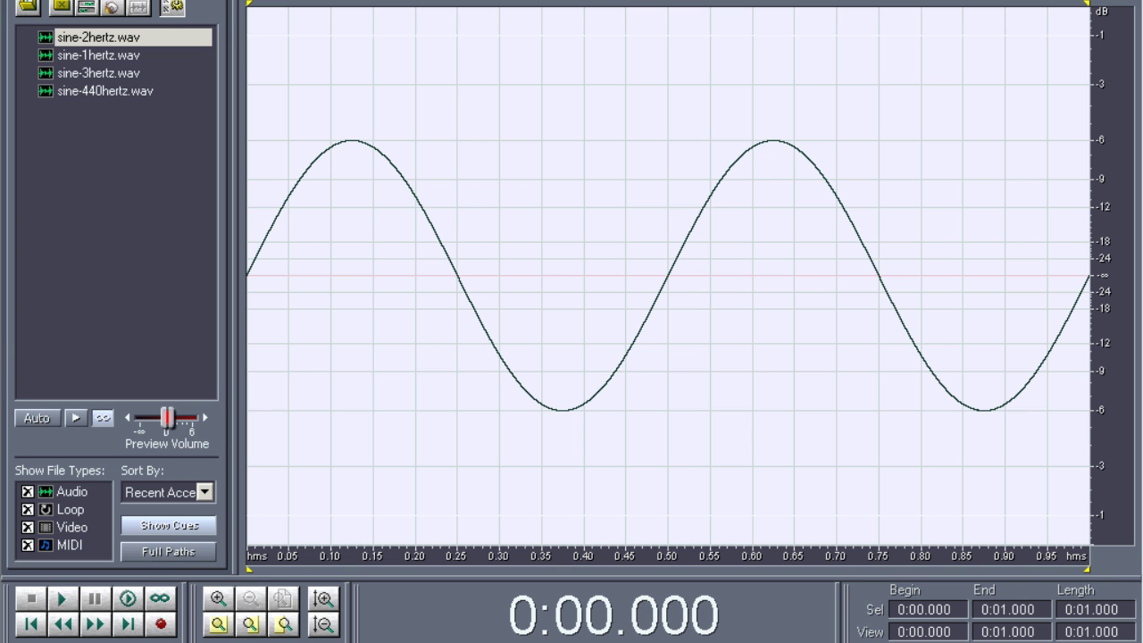
pyautogui.doubleClick(117, 74)
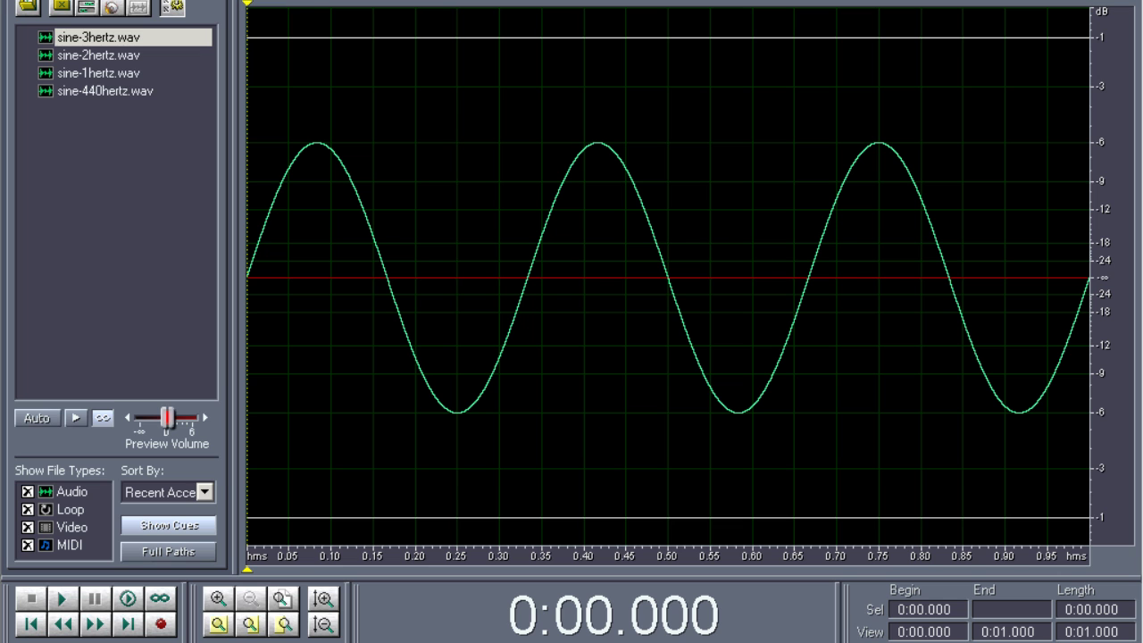
pyautogui.click(46, 0)
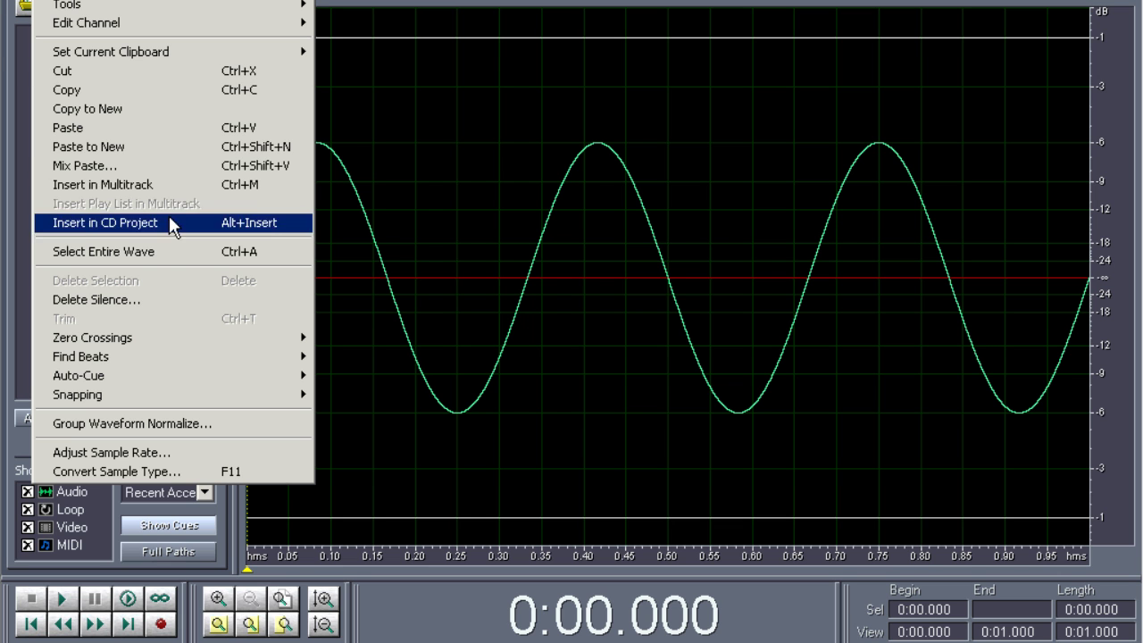
pyautogui.click(163, 166)
pyautogui.click(765, 353)
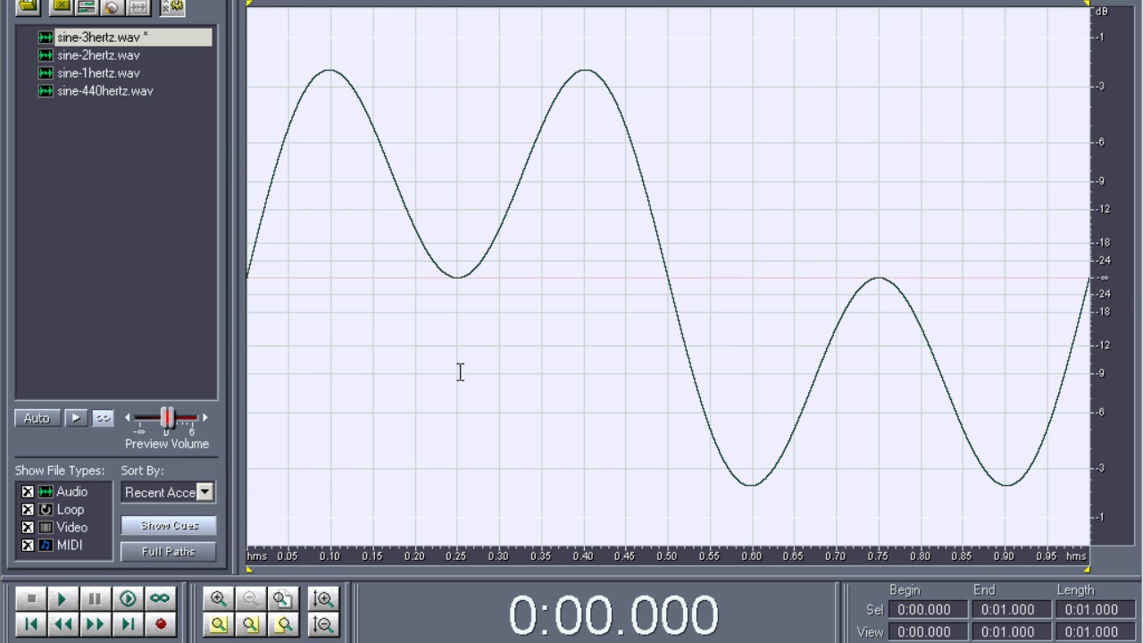
pyautogui.click(351, 418)
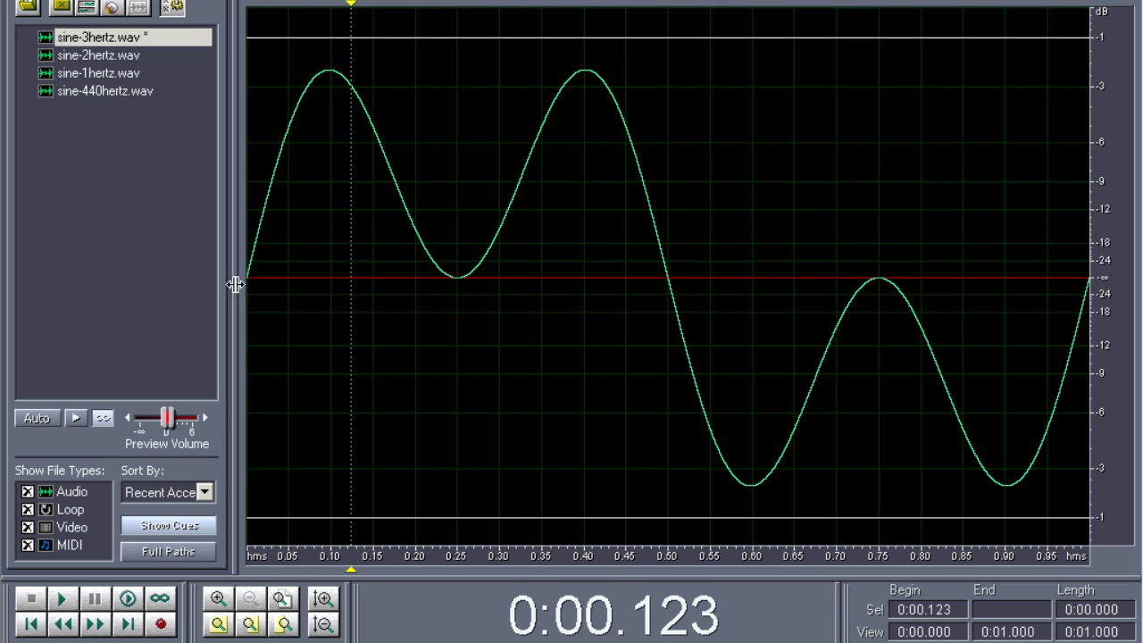
pyautogui.press('Home')
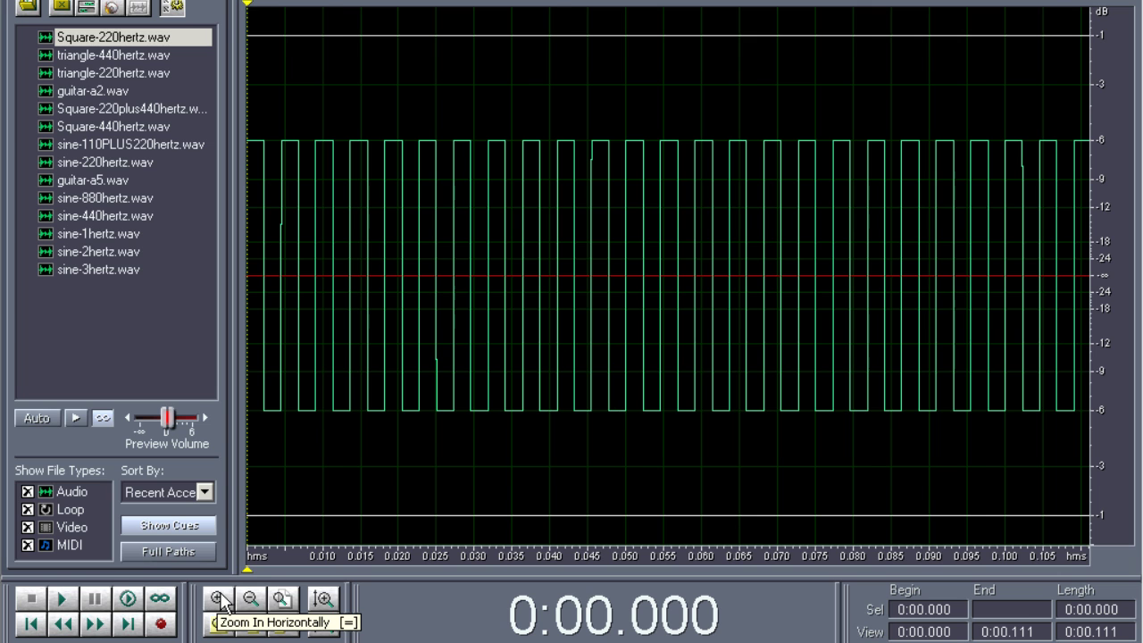
# - Zoom in on the 220 Hz square wave, zoom back out to the full second, and play it
pyautogui.click(220, 600)
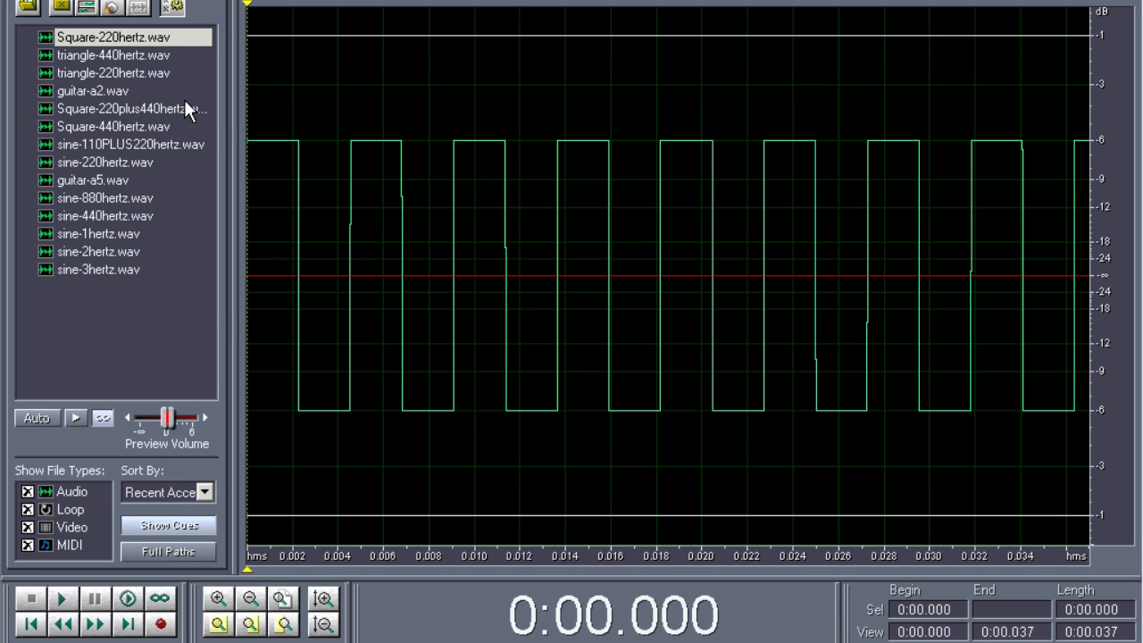
pyautogui.click(251, 598)
pyautogui.click(251, 598)
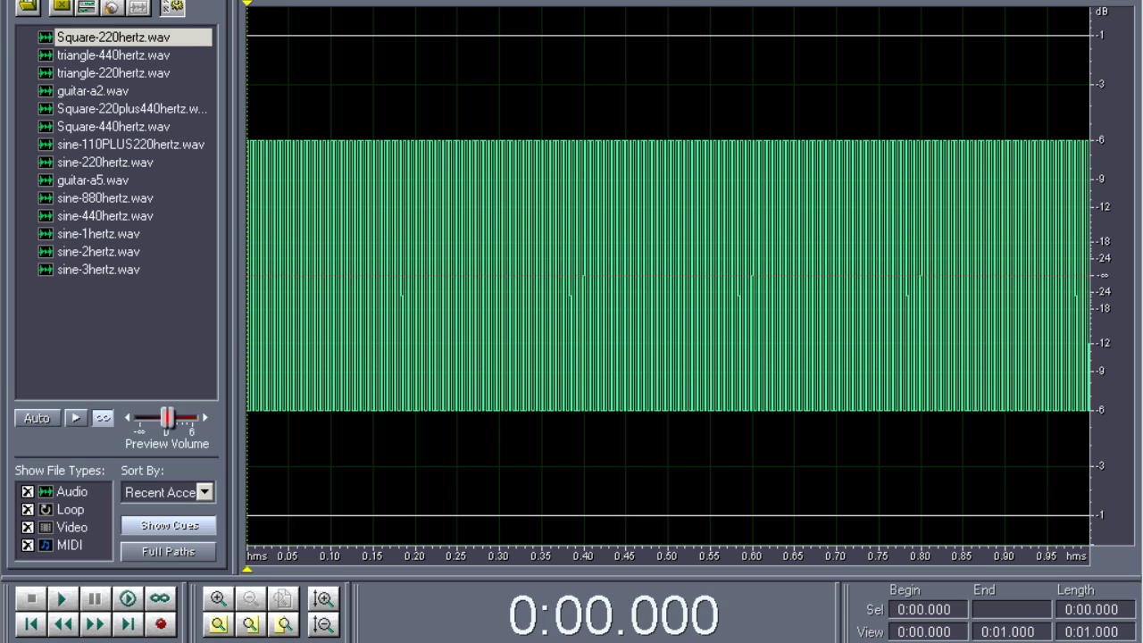
pyautogui.click(64, 600)
# - Play the 220 Hz sine, then zoom into triangle-220hertz.wav, zoom back out fully and play it
pyautogui.doubleClick(128, 161)
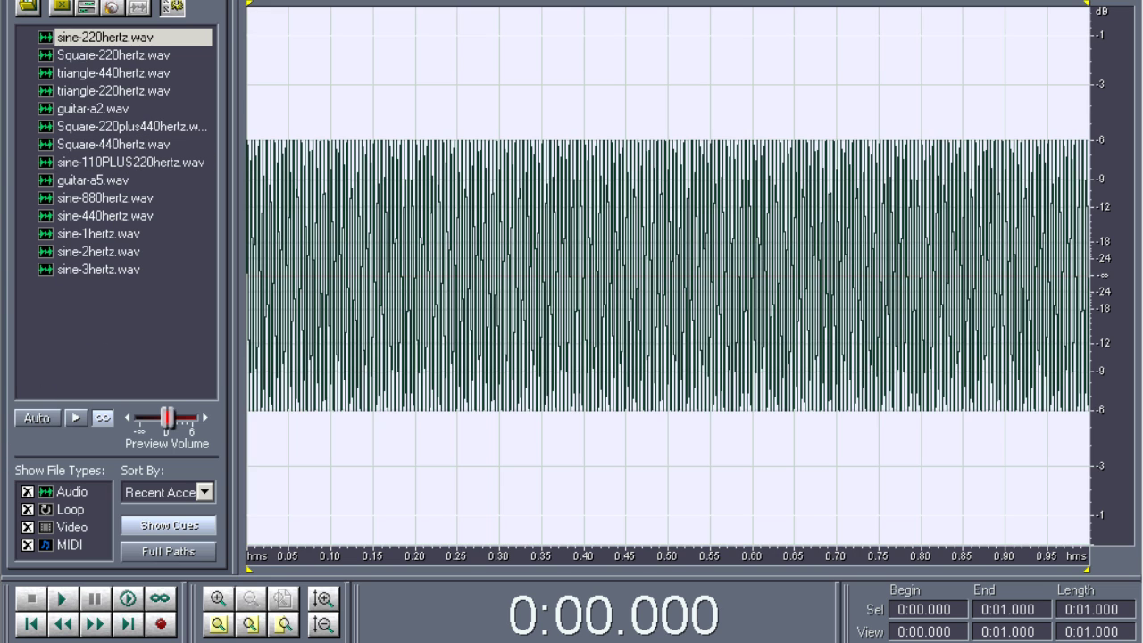
pyautogui.click(62, 598)
pyautogui.doubleClick(94, 90)
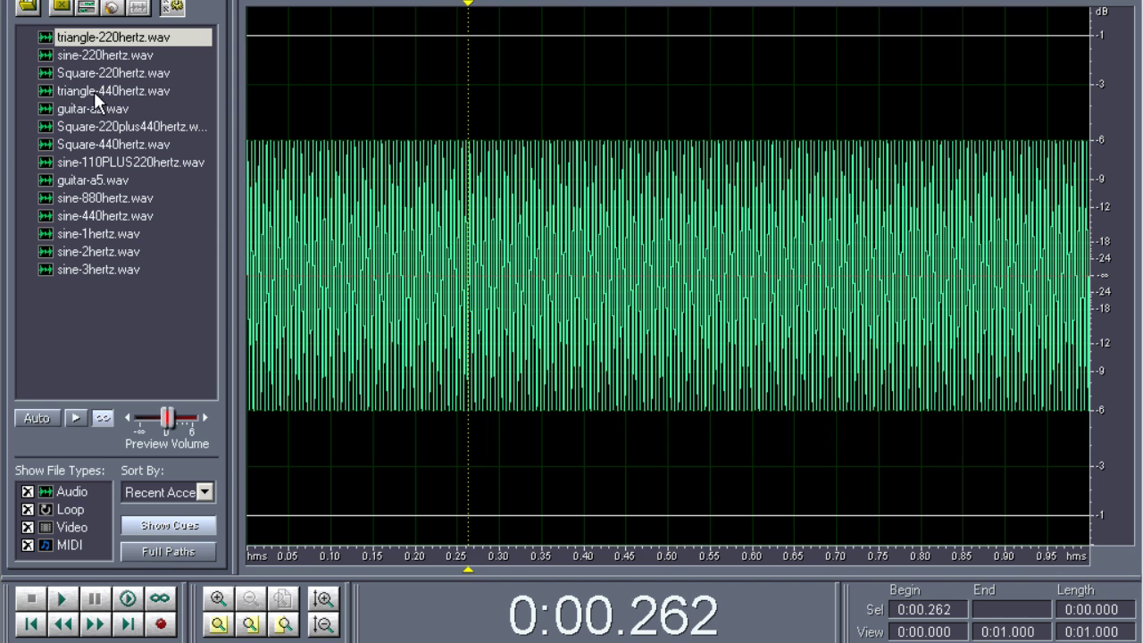
pyautogui.click(217, 598)
pyautogui.click(219, 598)
pyautogui.moveTo(668, 3); pyautogui.dragTo(622, 6)
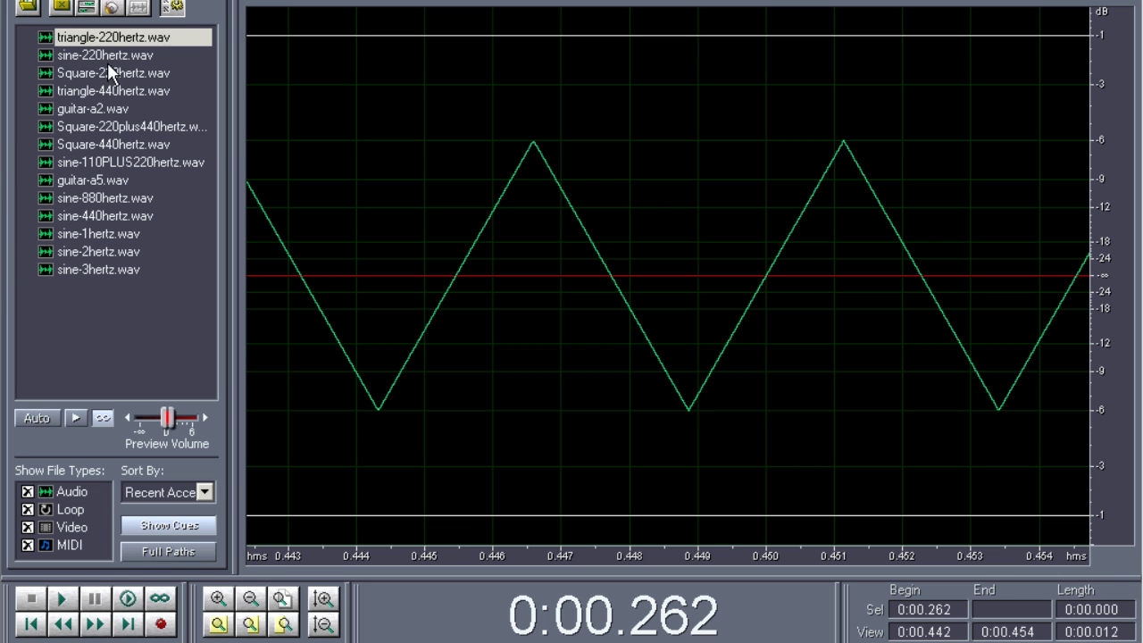
pyautogui.click(254, 602)
pyautogui.click(254, 602)
pyautogui.click(32, 625)
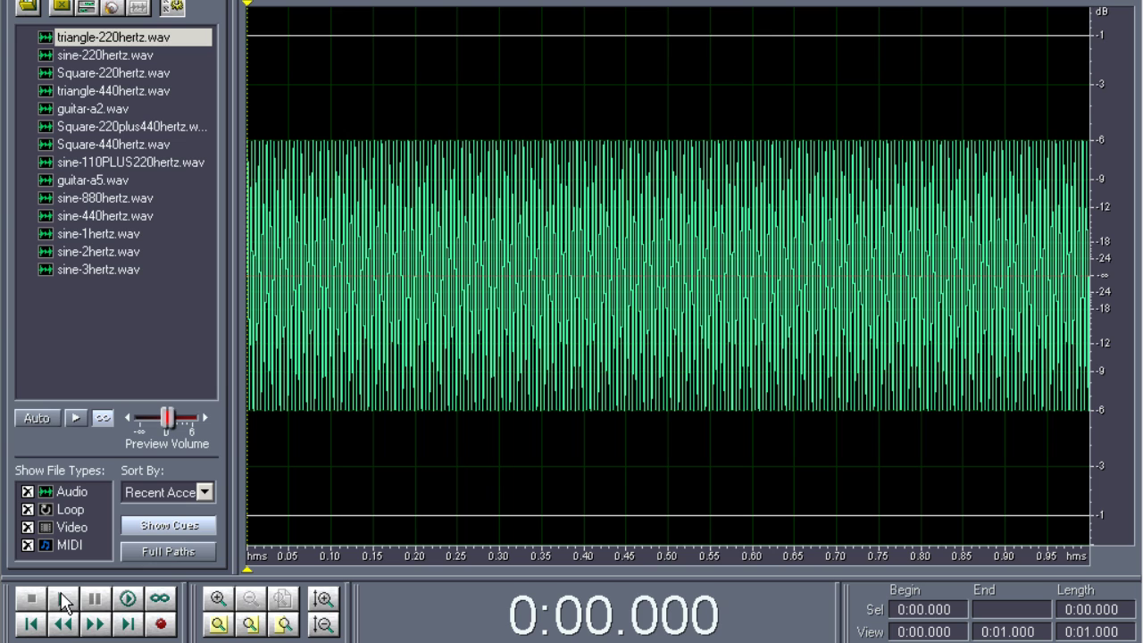
pyautogui.click(63, 600)
# - Open Square-220plus440hertz.wav, then zoom closely into the Square-220hertz.wav cycles around 0.5 s
pyautogui.doubleClick(105, 125)
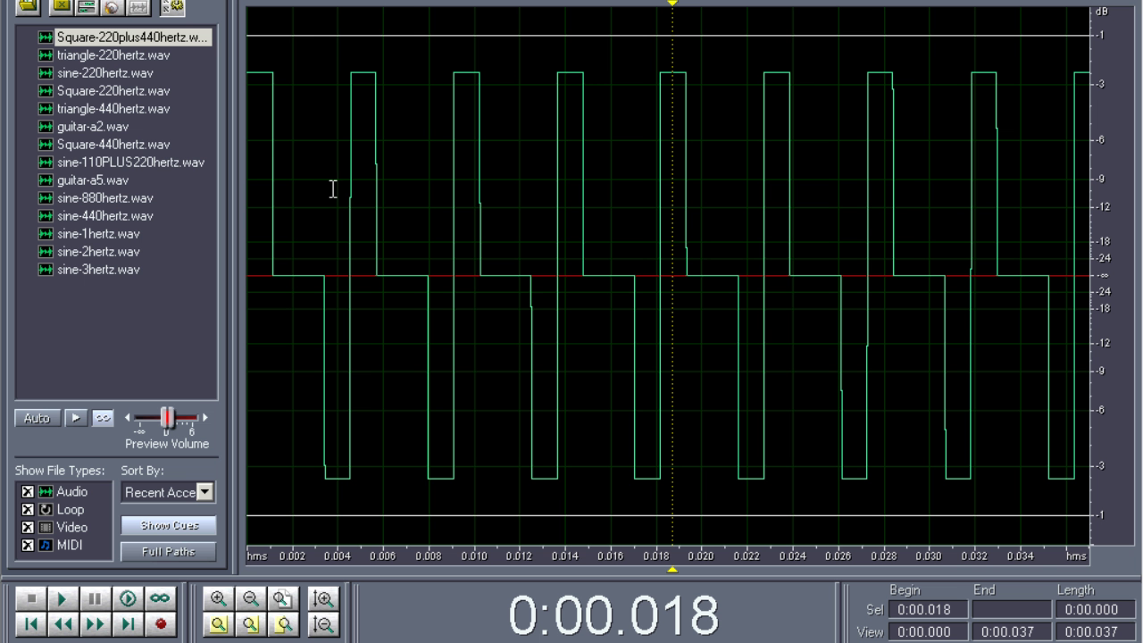
pyautogui.doubleClick(115, 86)
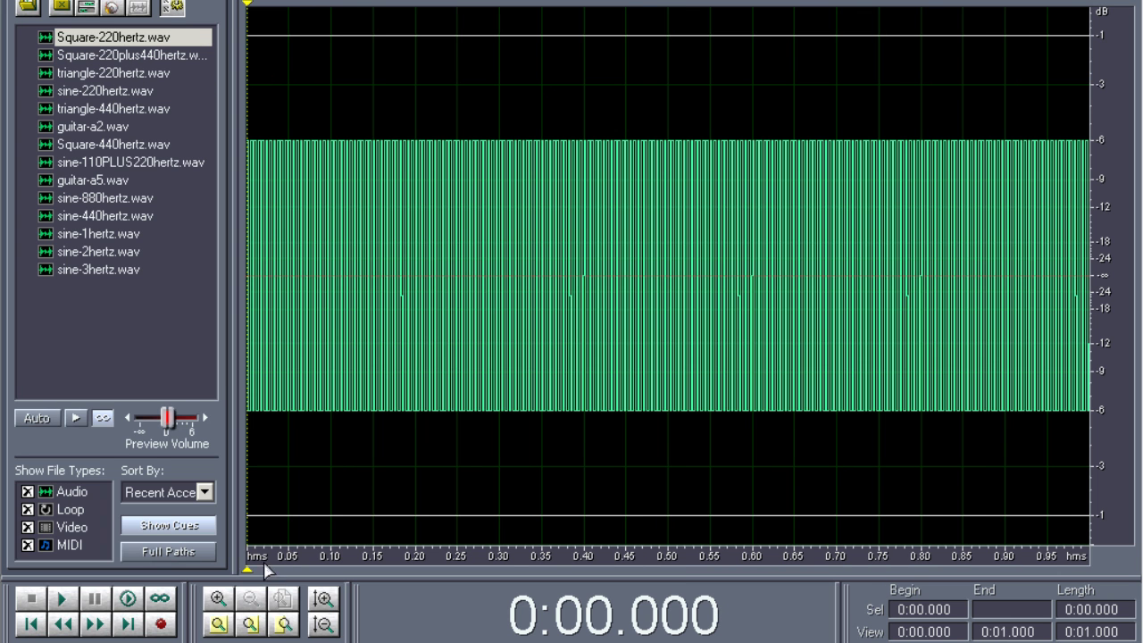
pyautogui.click(218, 598)
pyautogui.click(218, 598)
pyautogui.click(217, 598)
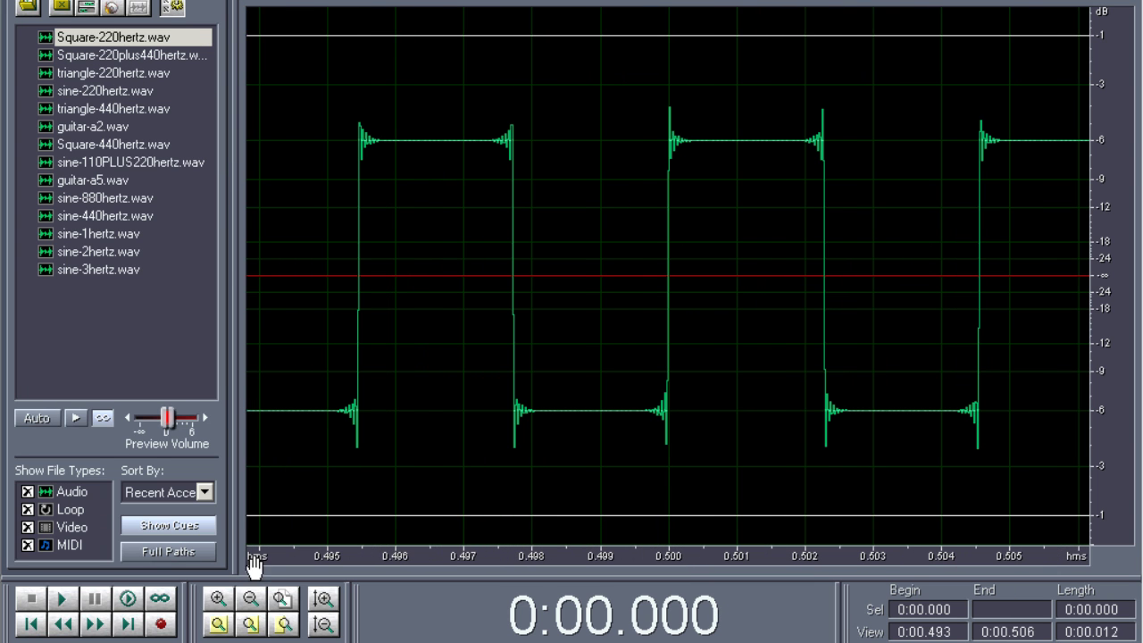
pyautogui.click(251, 598)
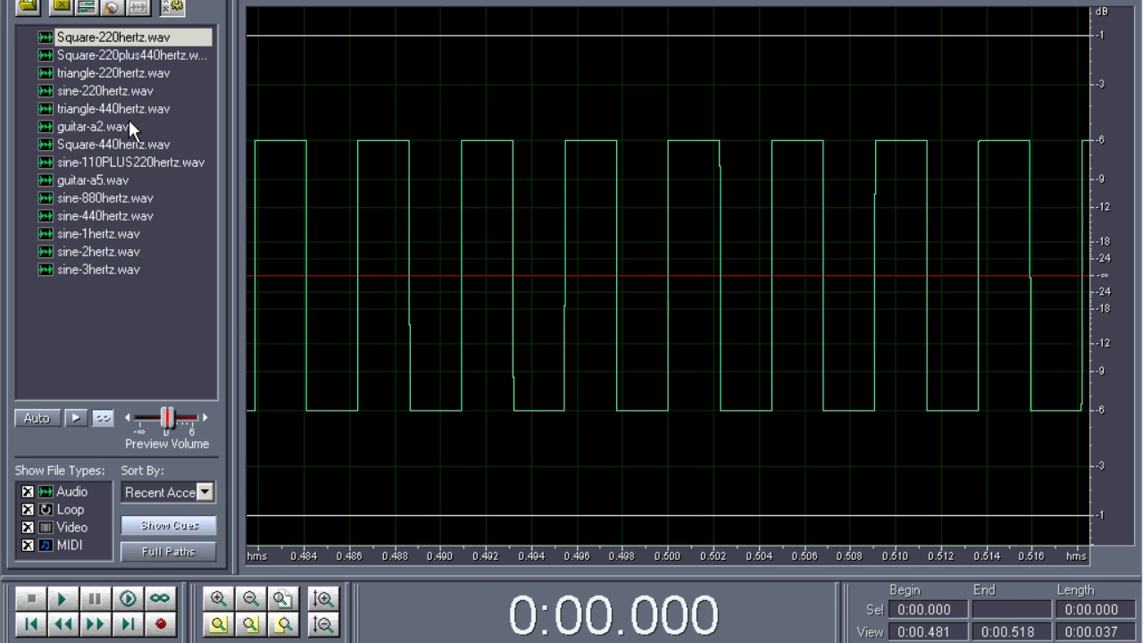
# - Zoom far into the Square-440hertz.wav cycles, then back out one step
pyautogui.doubleClick(130, 146)
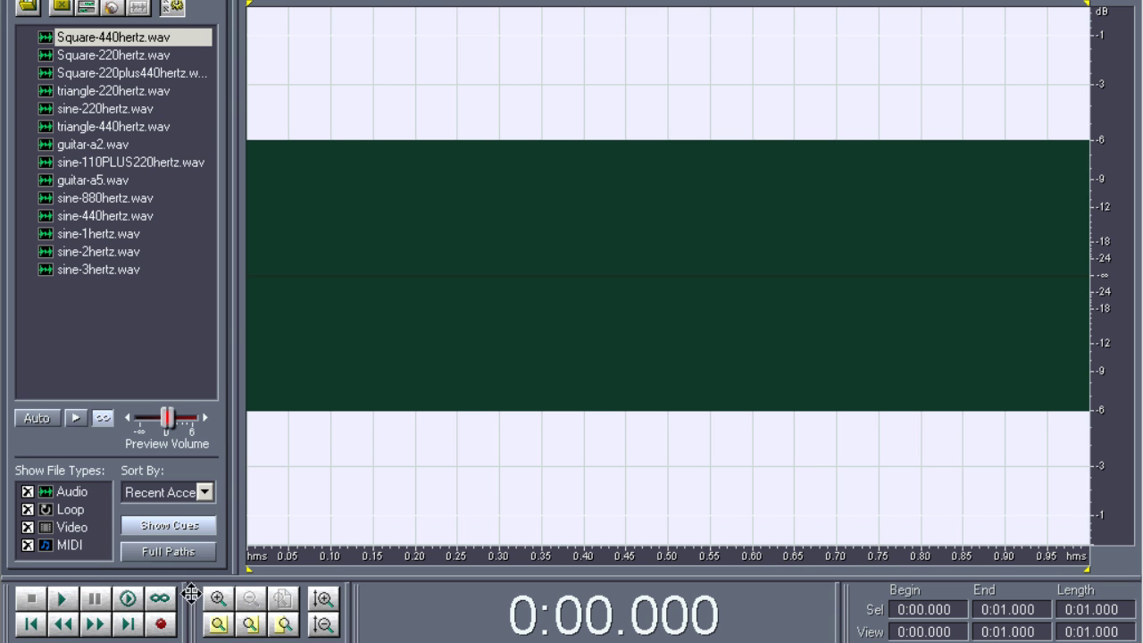
pyautogui.click(224, 600)
pyautogui.click(220, 599)
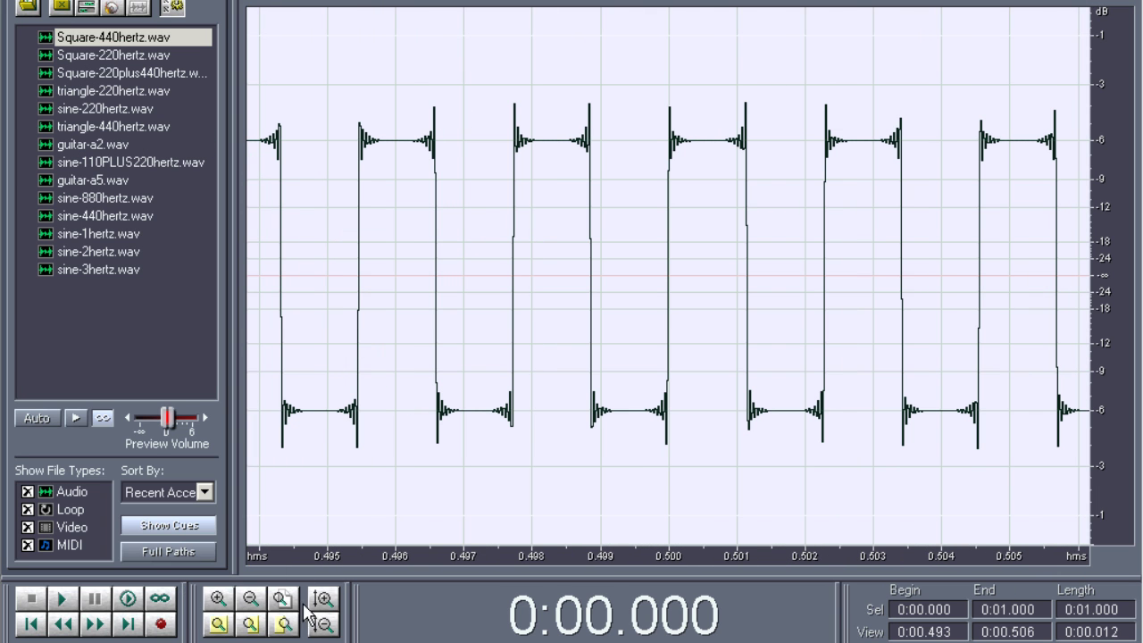
pyautogui.click(251, 599)
# - Reopen Square-220plus440hertz.wav, show the full second, and play it from the start
pyautogui.doubleClick(167, 73)
pyautogui.click(251, 598)
pyautogui.click(30, 624)
pyautogui.click(61, 600)
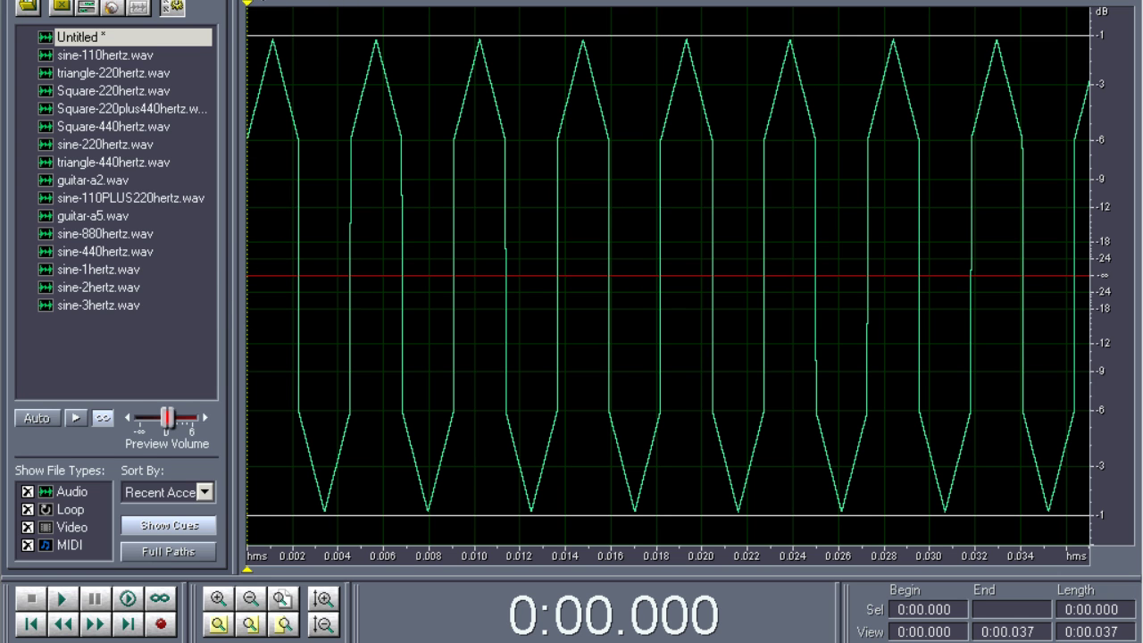
# - Bring up Amplify/Fade for the Untitled mix, showing 75% constant amplification
pyautogui.scroll(-3, 372, 231)
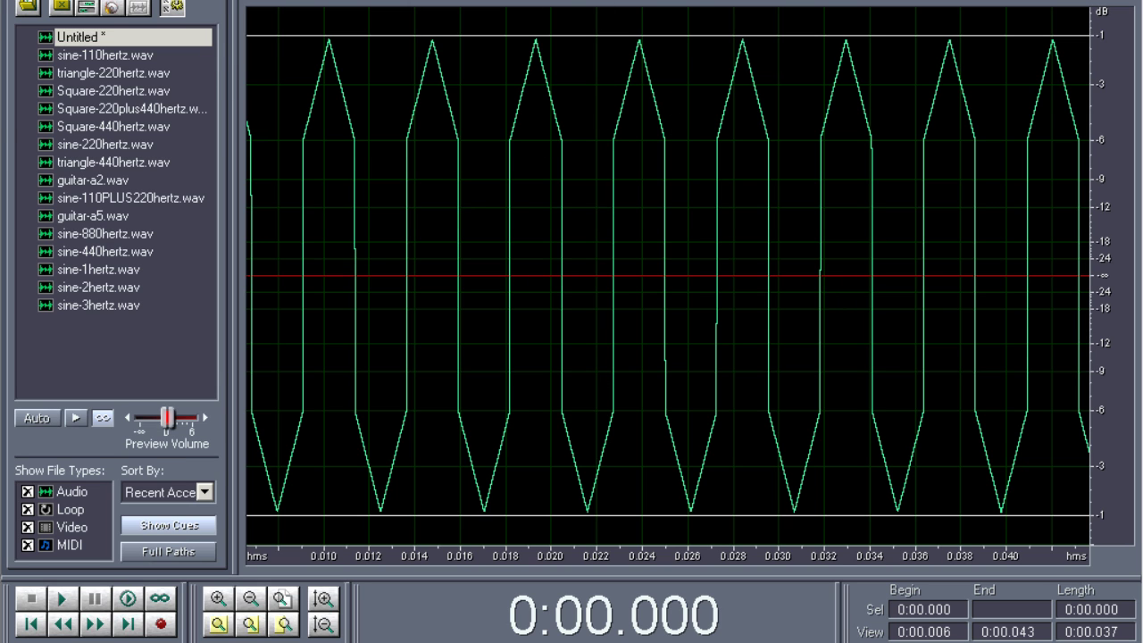
pyautogui.hotkey('alt', 'v')
pyautogui.moveTo(166, 2)
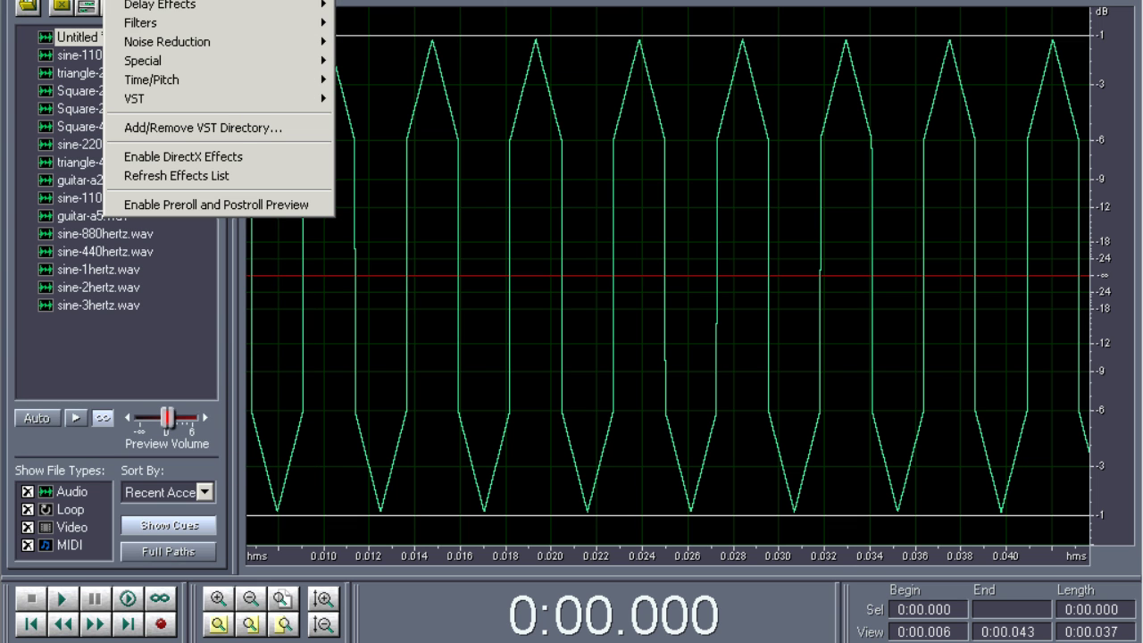
pyautogui.click(400, 2)
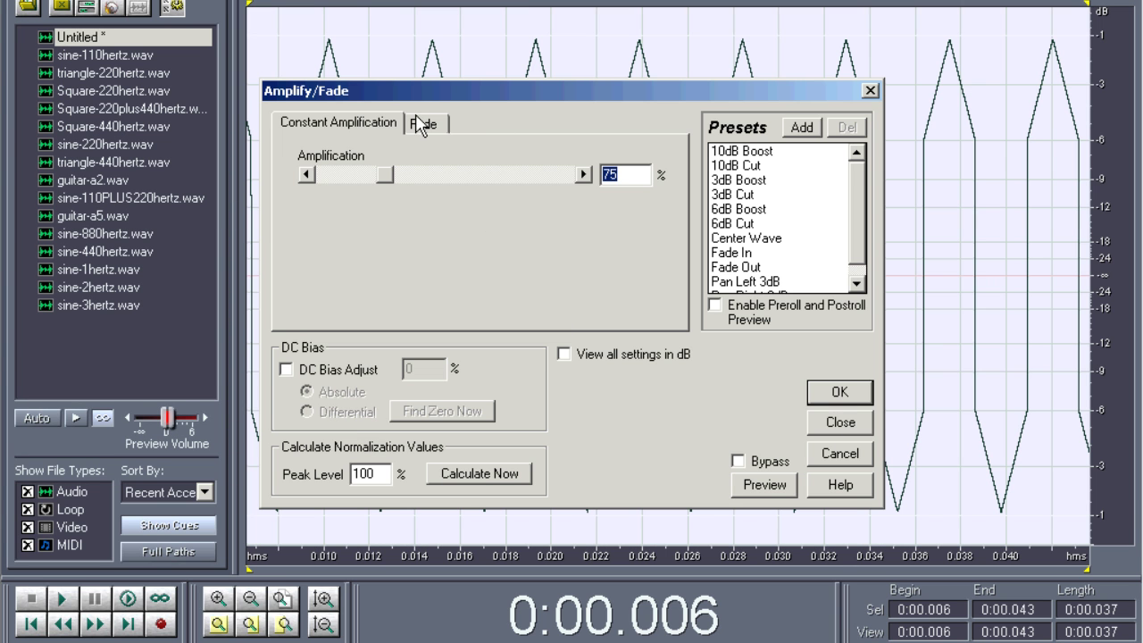
# - Apply 75% amplification to the Untitled mix, then copy all of sine-110hertz.wav
pyautogui.click(838, 385)
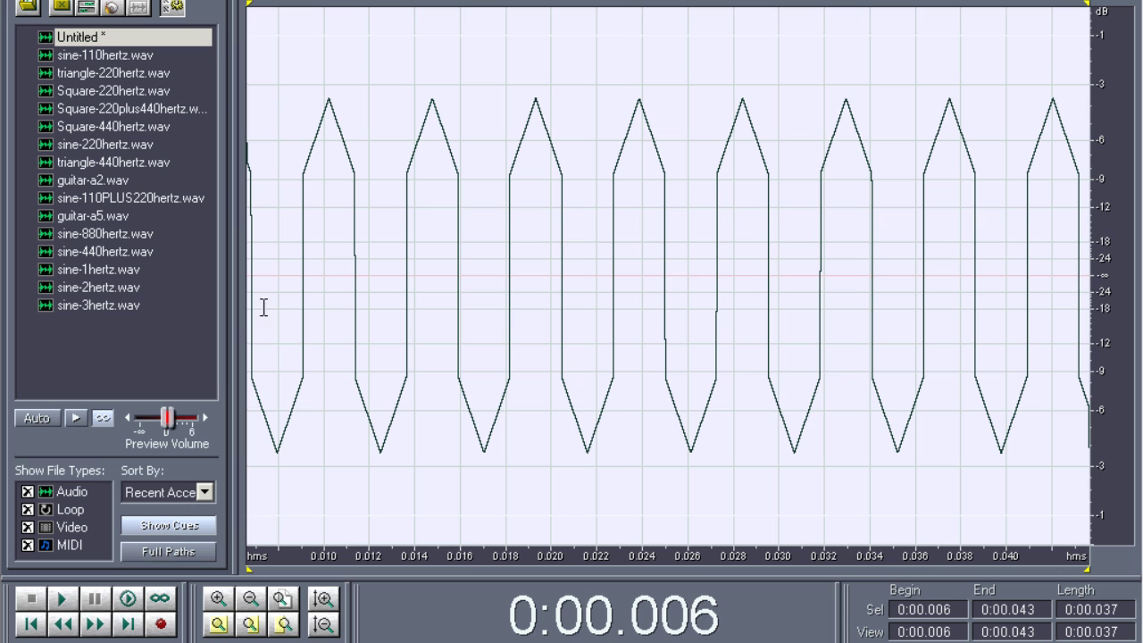
pyautogui.doubleClick(98, 55)
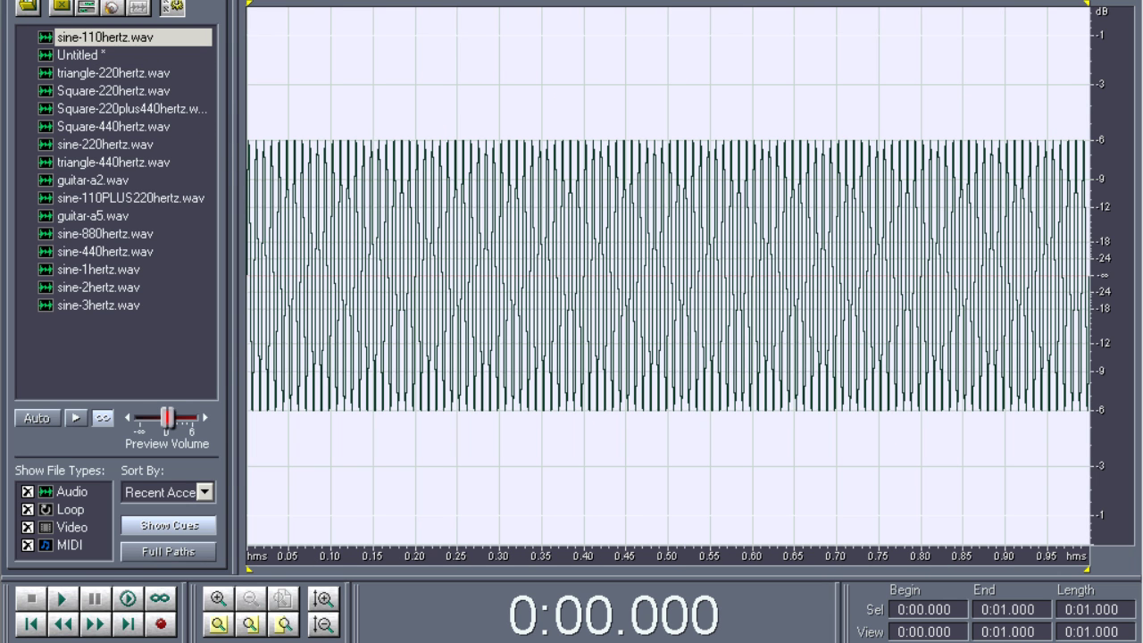
pyautogui.hotkey('alt', 'e')
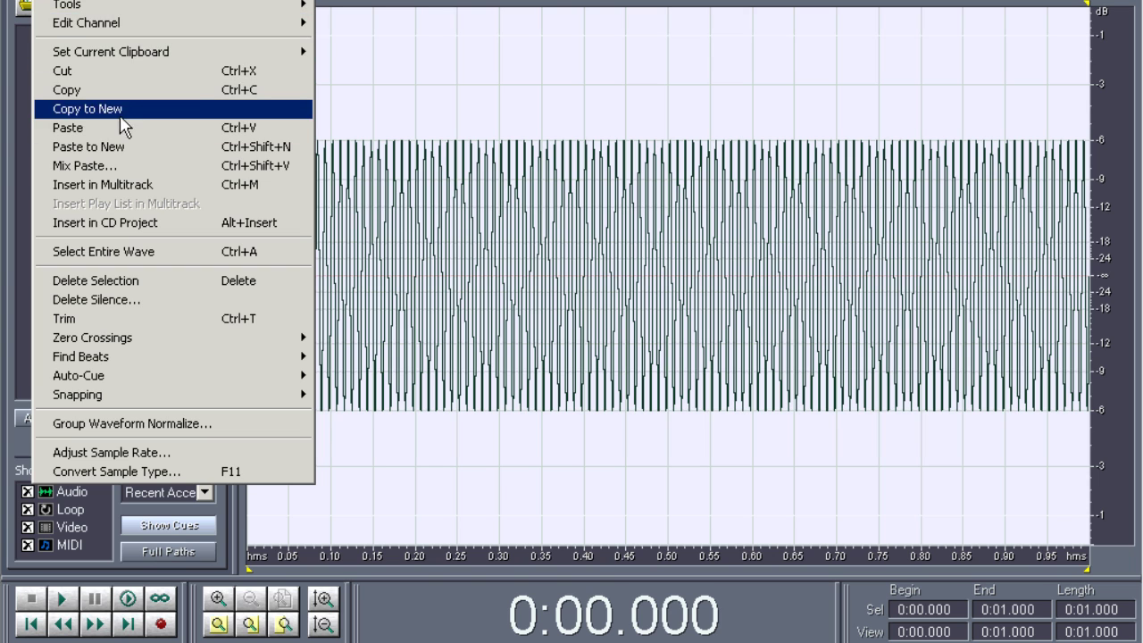
pyautogui.click(108, 86)
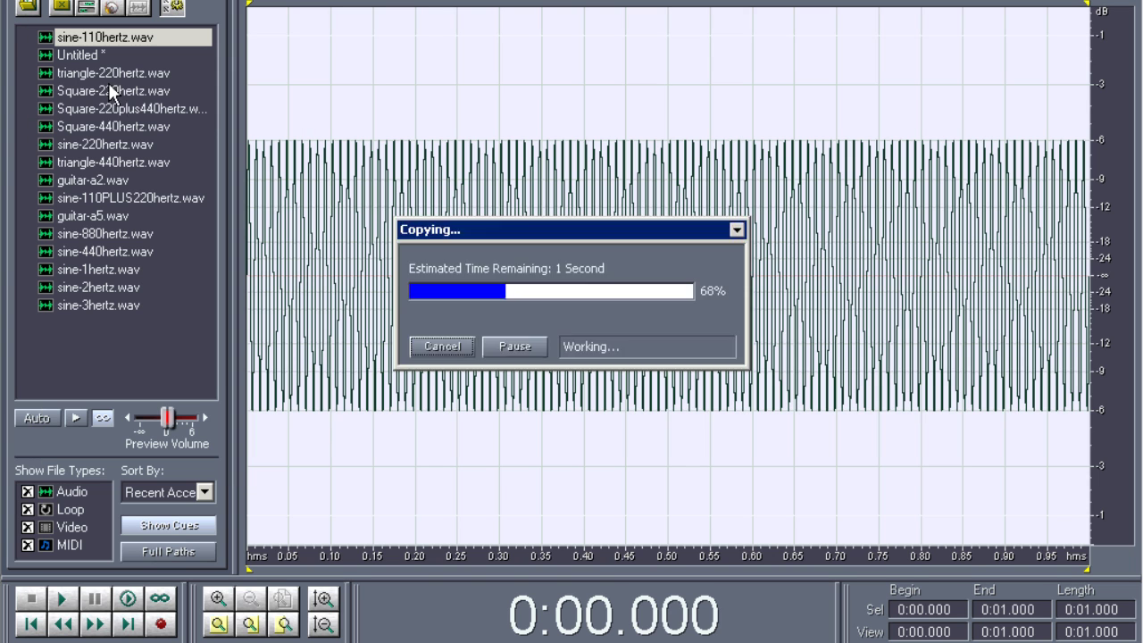
# - Switch to the Untitled mix and bring up the Edit > Mix Paste settings
pyautogui.click(67, 54)
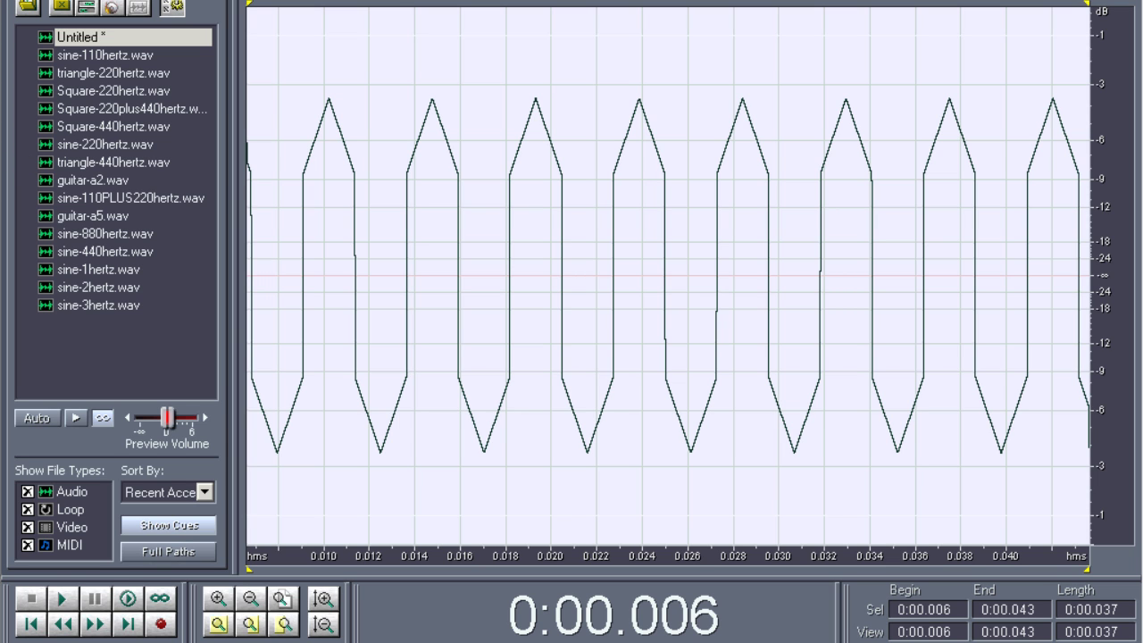
pyautogui.hotkey('alt', 'e')
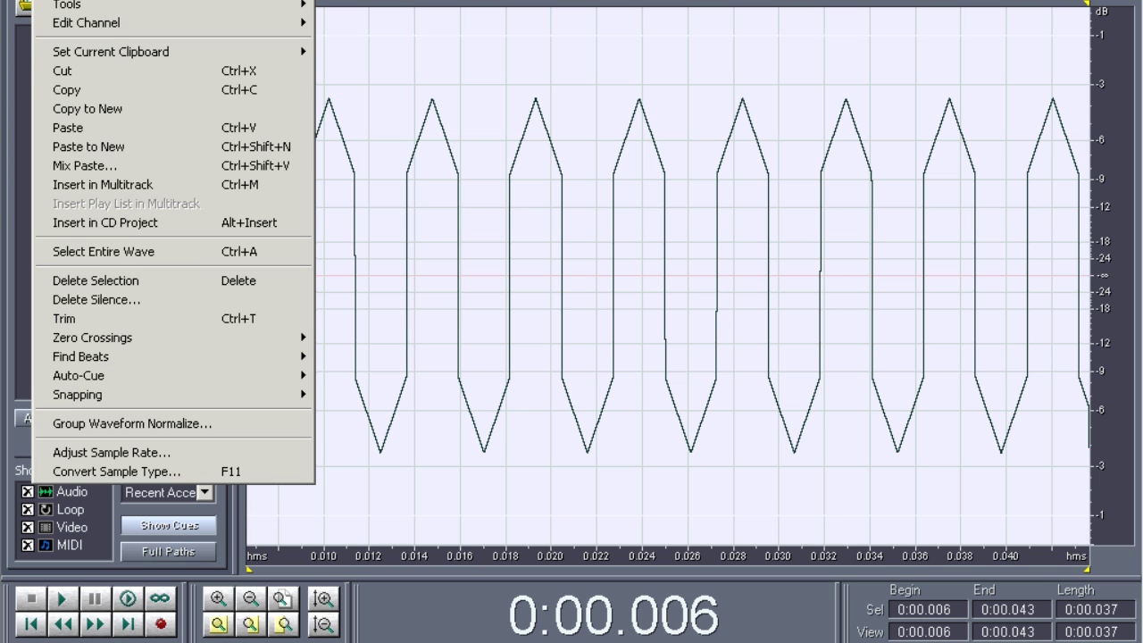
pyautogui.press('Right')
pyautogui.press('Right')
pyautogui.press('Left')
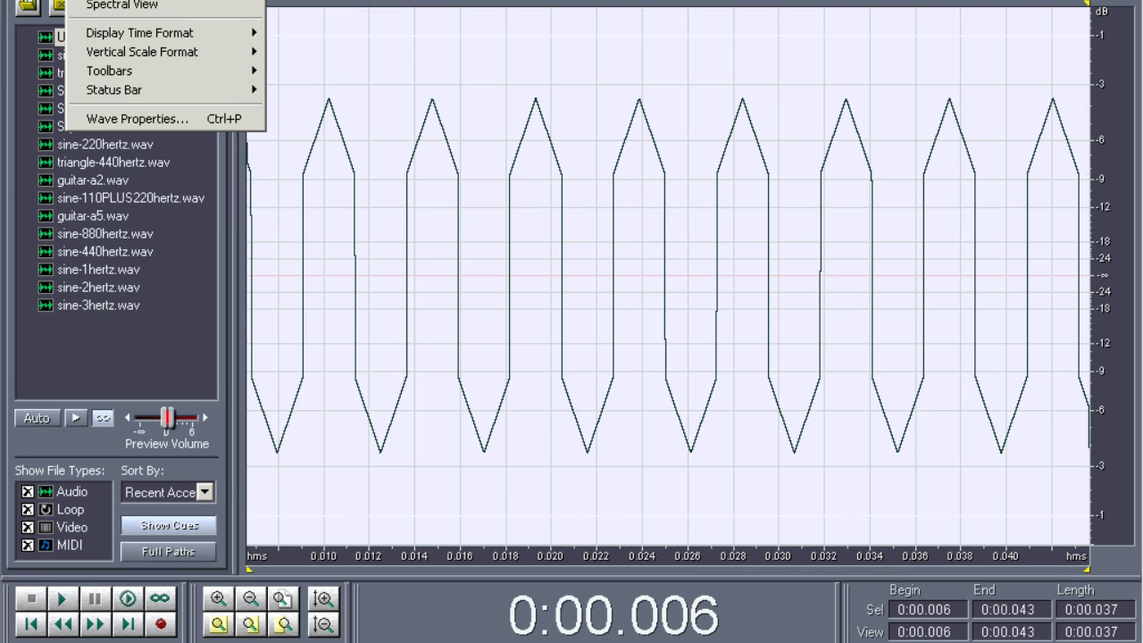
pyautogui.press('Left')
pyautogui.click(147, 169)
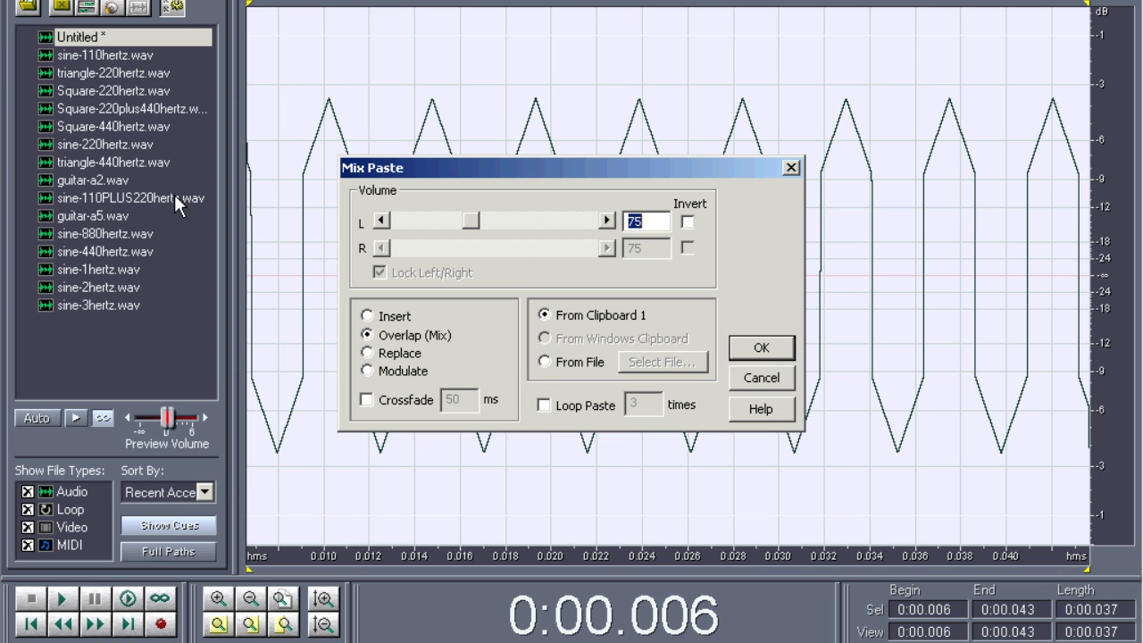
# - Mix the copied 110 Hz sine into Untitled at 75% volume and zoom closely into the result
pyautogui.click(760, 348)
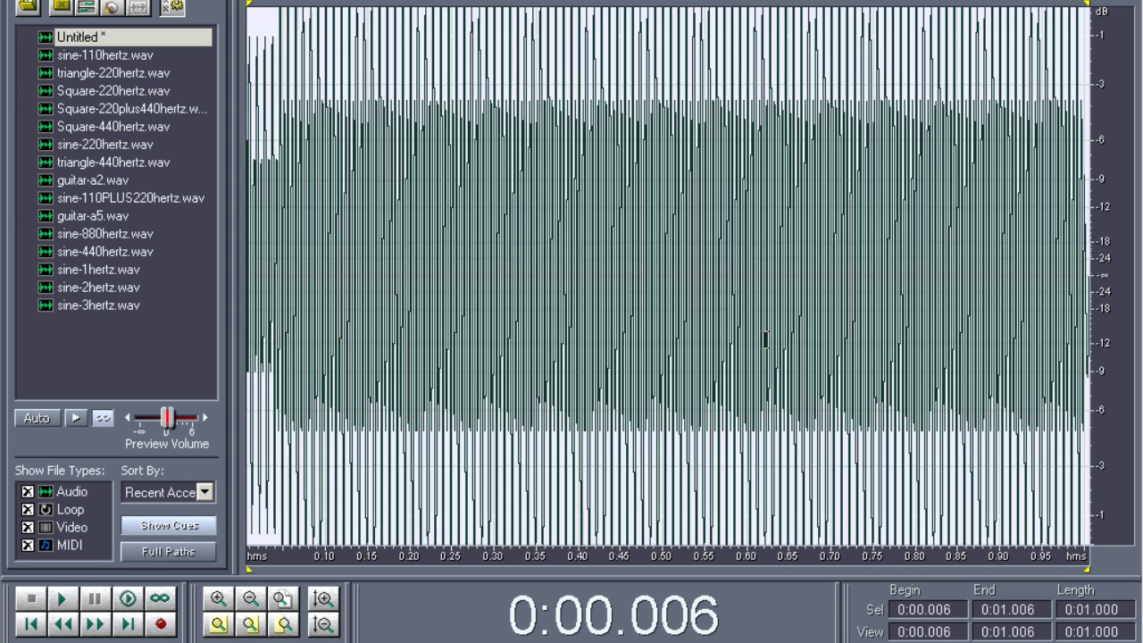
pyautogui.click(376, 237)
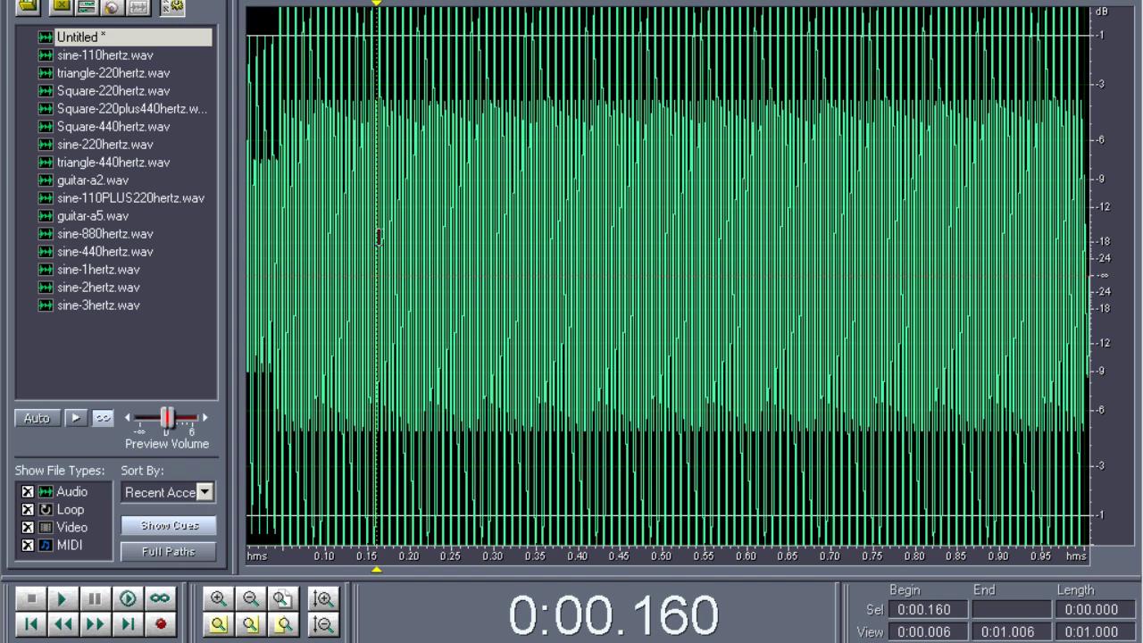
pyautogui.click(230, 600)
pyautogui.click(230, 600)
pyautogui.click(230, 600)
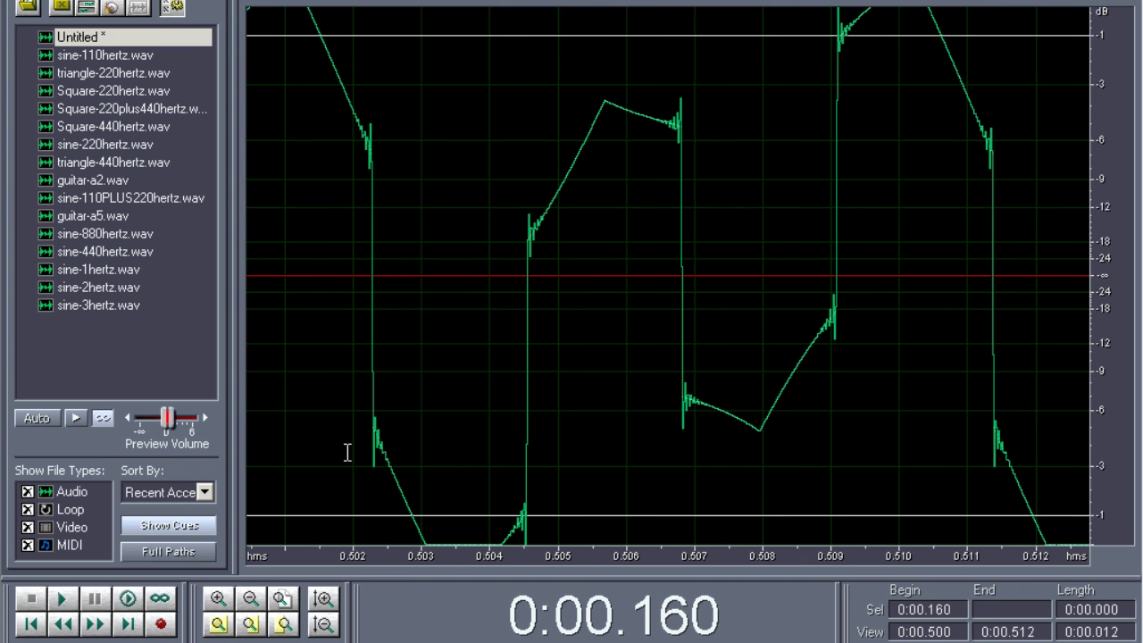
# - Zoom out step by step until the whole 0–1.006 s mixed waveform is visible
pyautogui.click(259, 600)
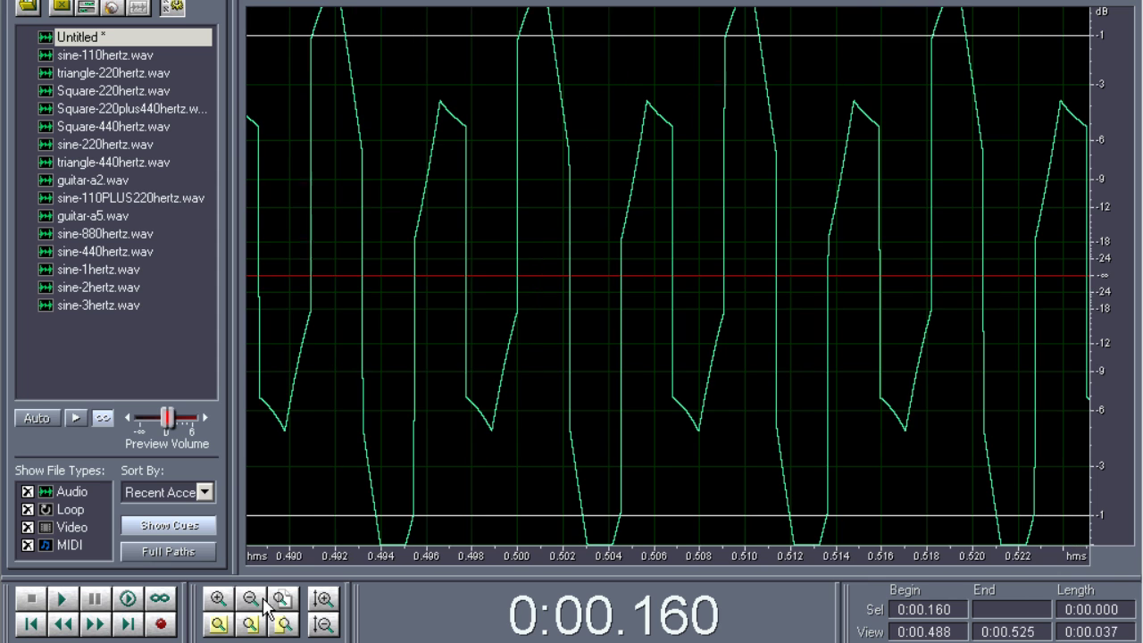
pyautogui.click(261, 600)
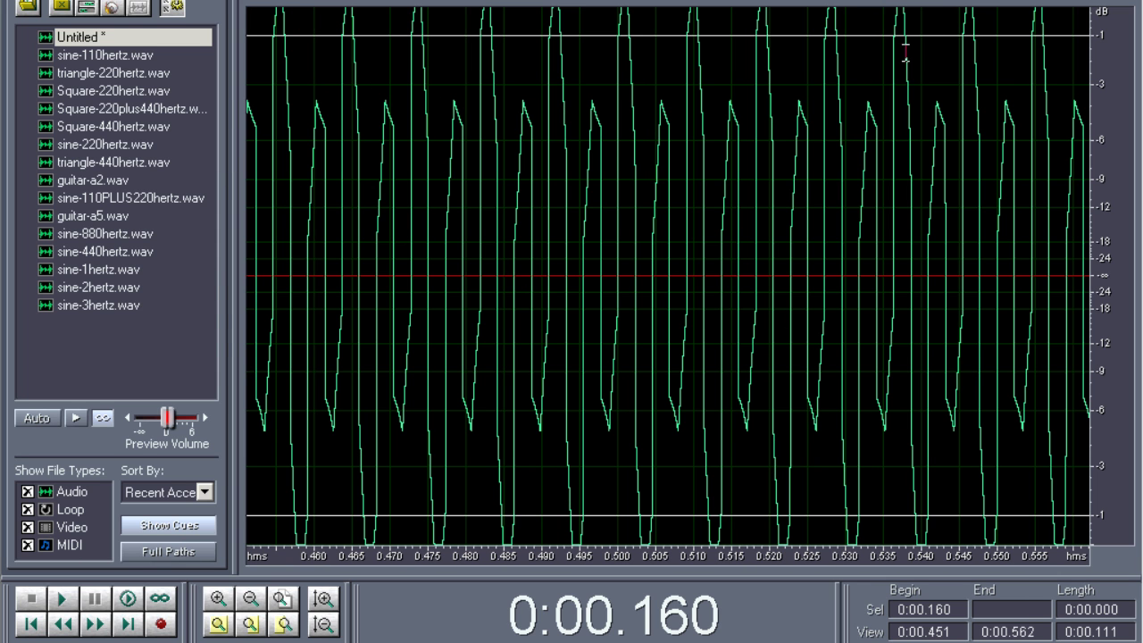
pyautogui.moveTo(665, 3); pyautogui.dragTo(160, 9)
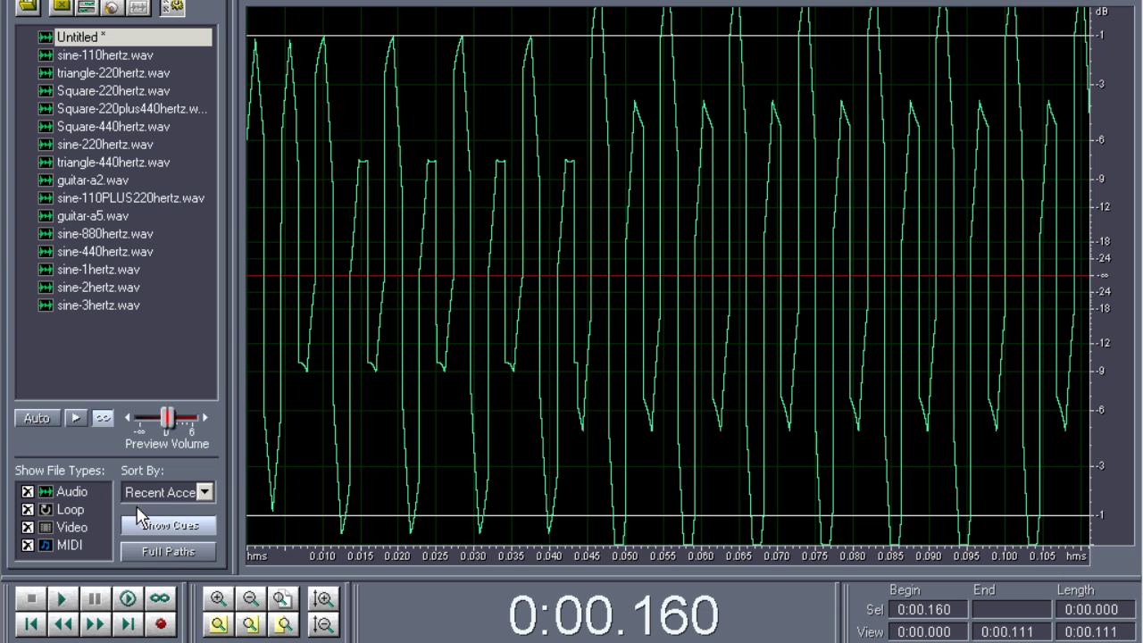
pyautogui.click(251, 599)
pyautogui.click(251, 599)
pyautogui.click(250, 599)
pyautogui.click(251, 599)
pyautogui.click(32, 624)
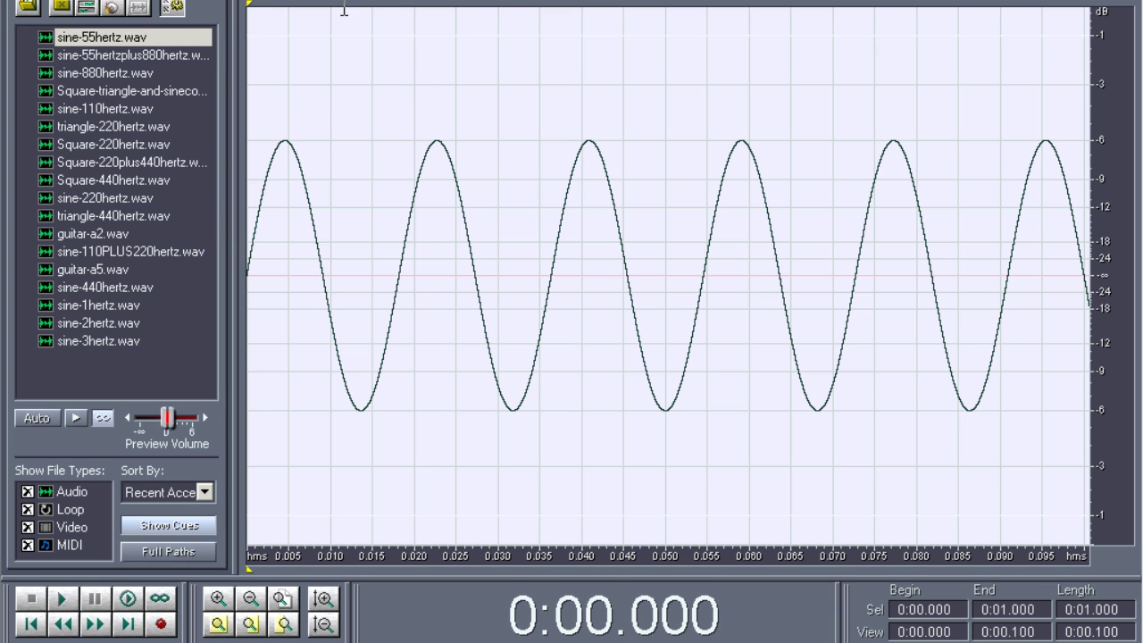
# - Compare the sine-880hertz, sine-55hertz and sine-55hertzplus880hertz waveforms, ending on sine-880hertz
pyautogui.doubleClick(130, 74)
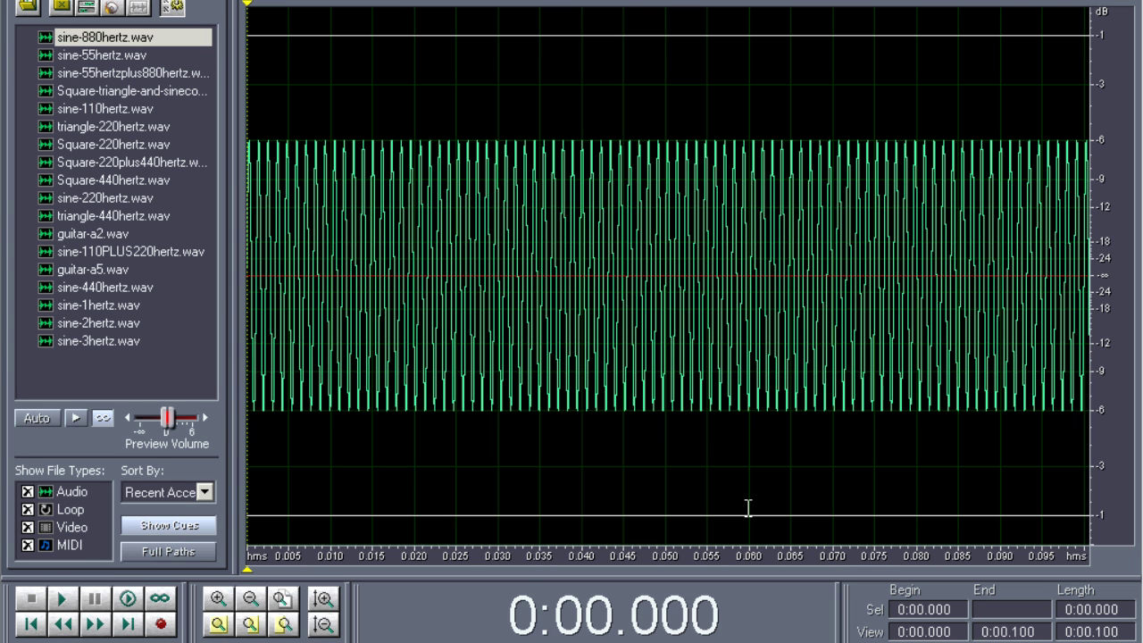
pyautogui.click(81, 54)
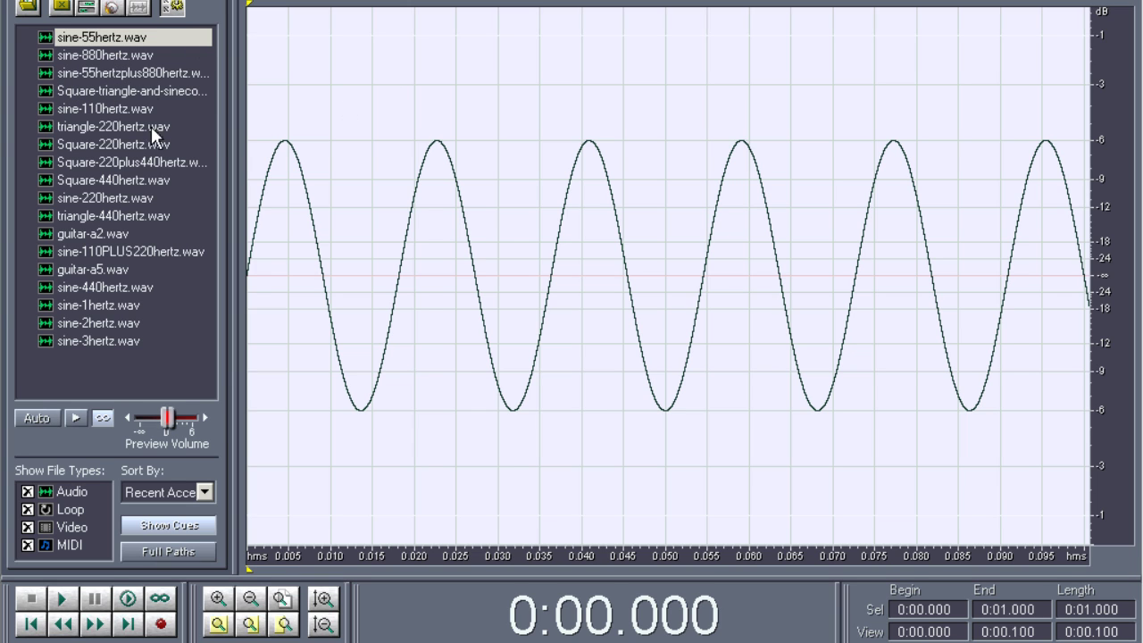
pyautogui.click(150, 72)
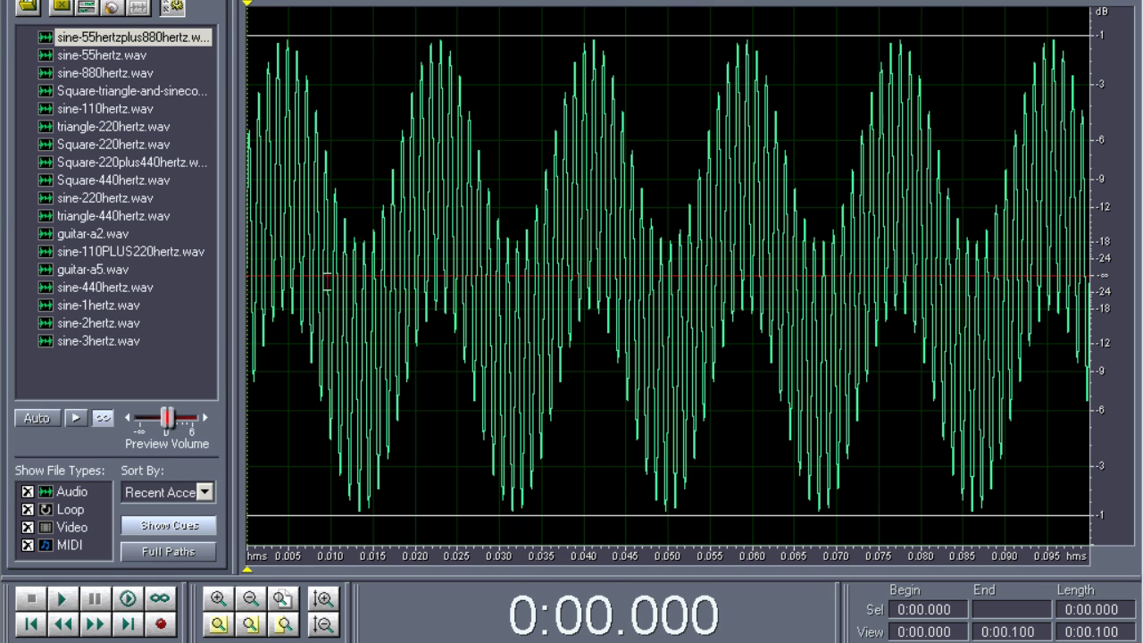
pyautogui.doubleClick(100, 57)
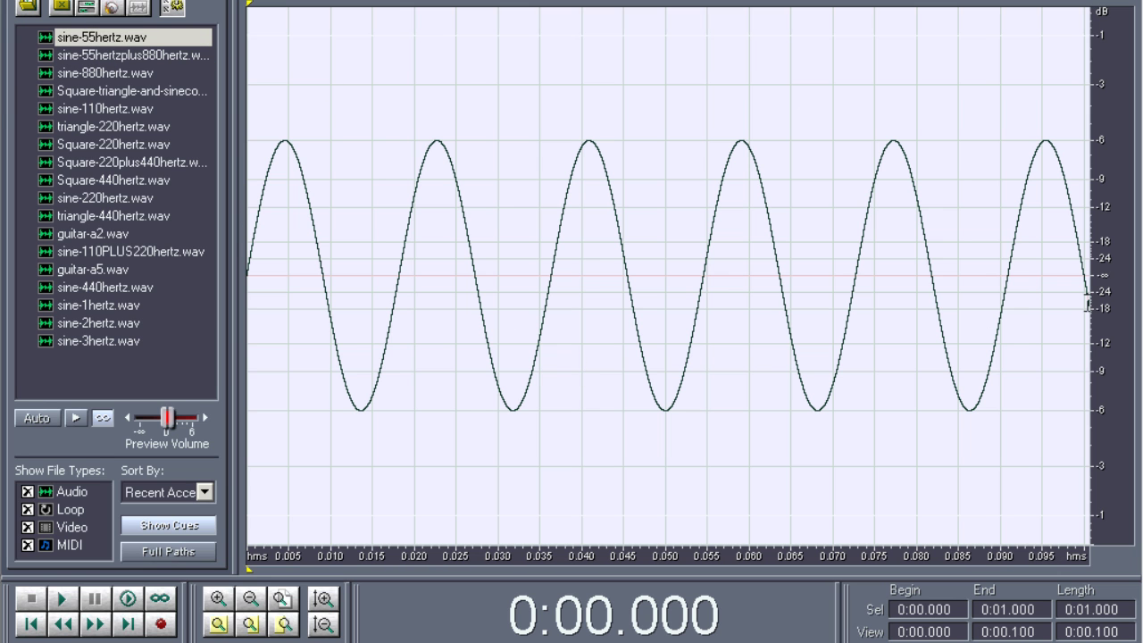
pyautogui.doubleClick(104, 73)
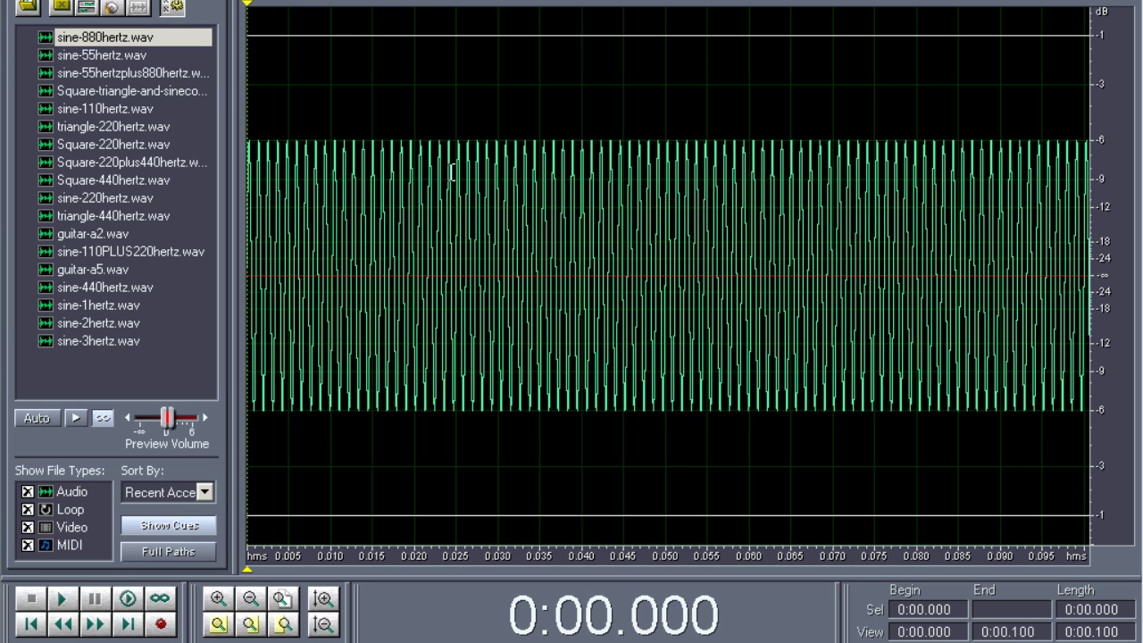
pyautogui.doubleClick(156, 73)
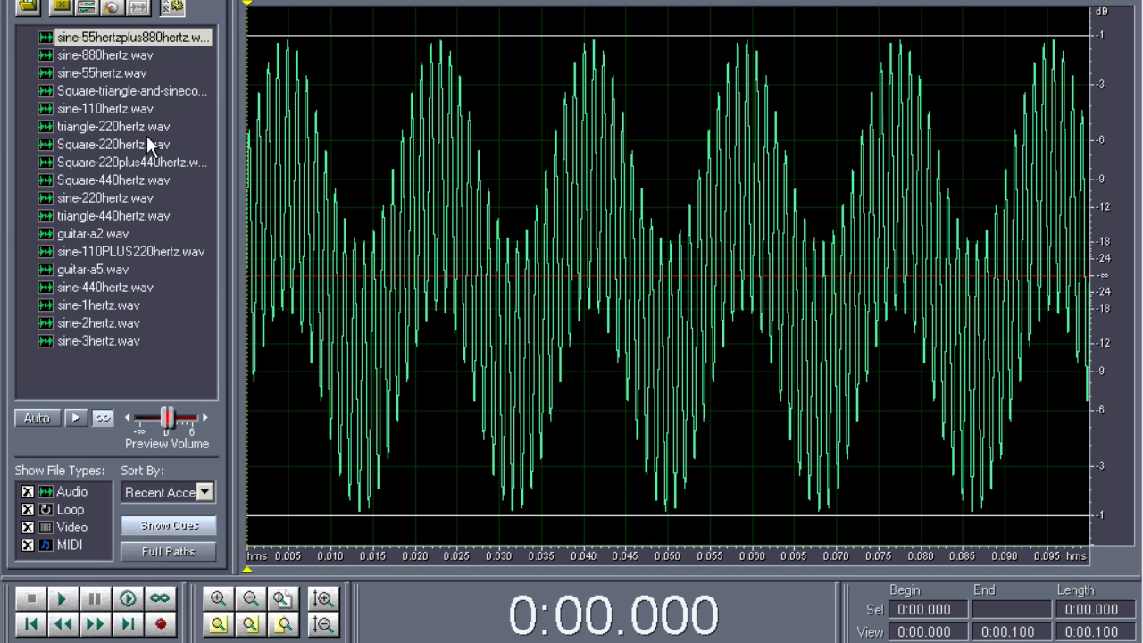
pyautogui.doubleClick(125, 55)
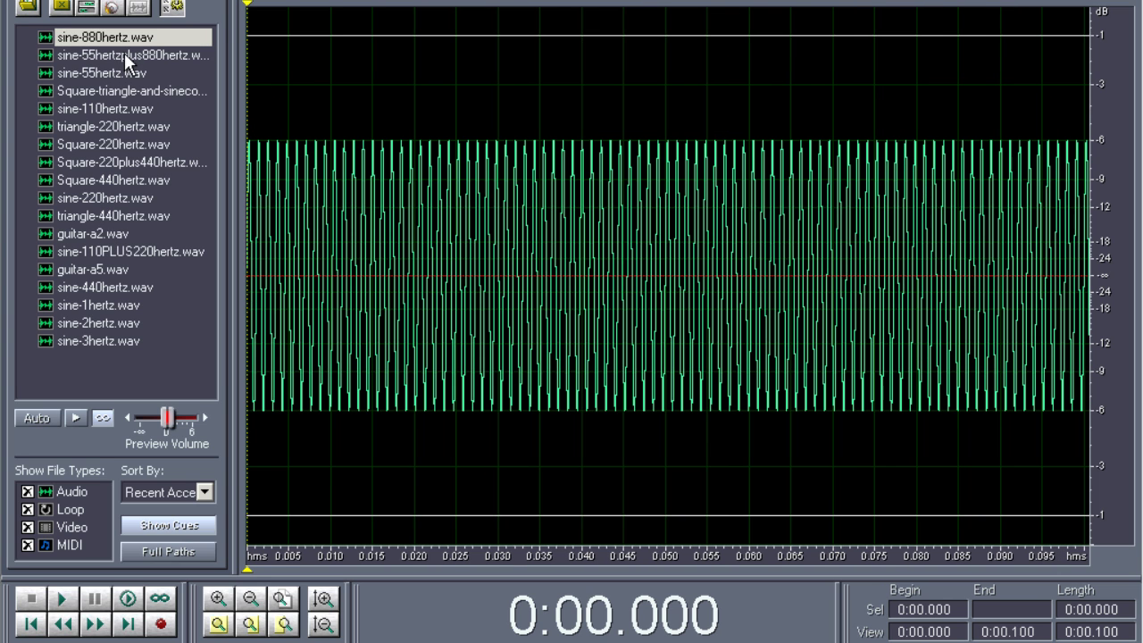
# - Select the entire 880 Hz sine wave and copy it
pyautogui.tripleClick(324, 27)
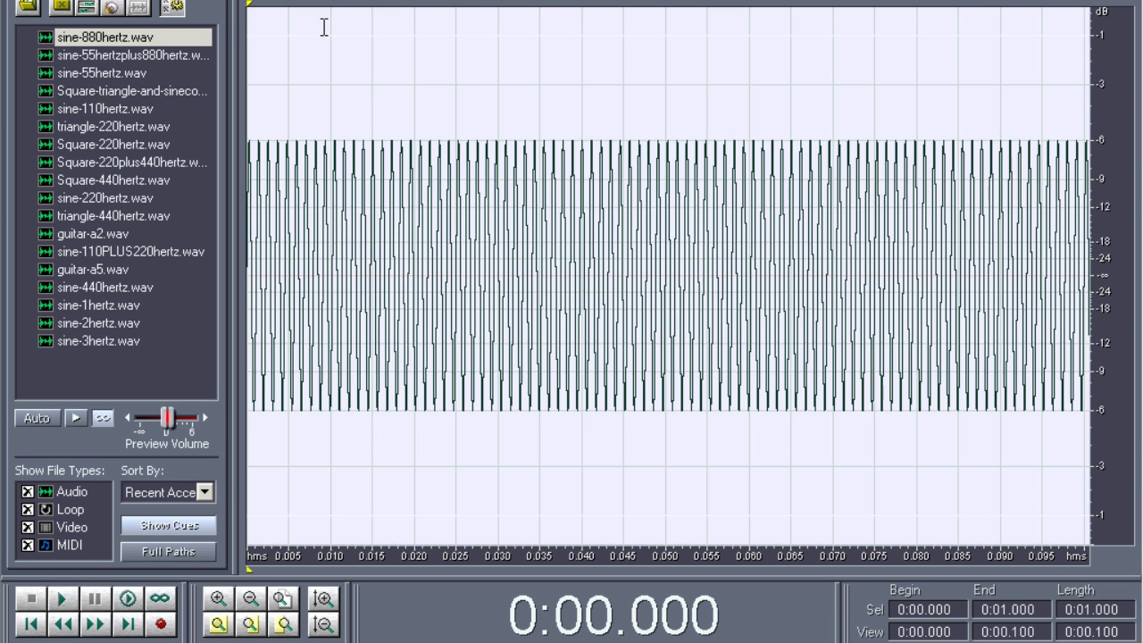
pyautogui.hotkey('alt', 'e')
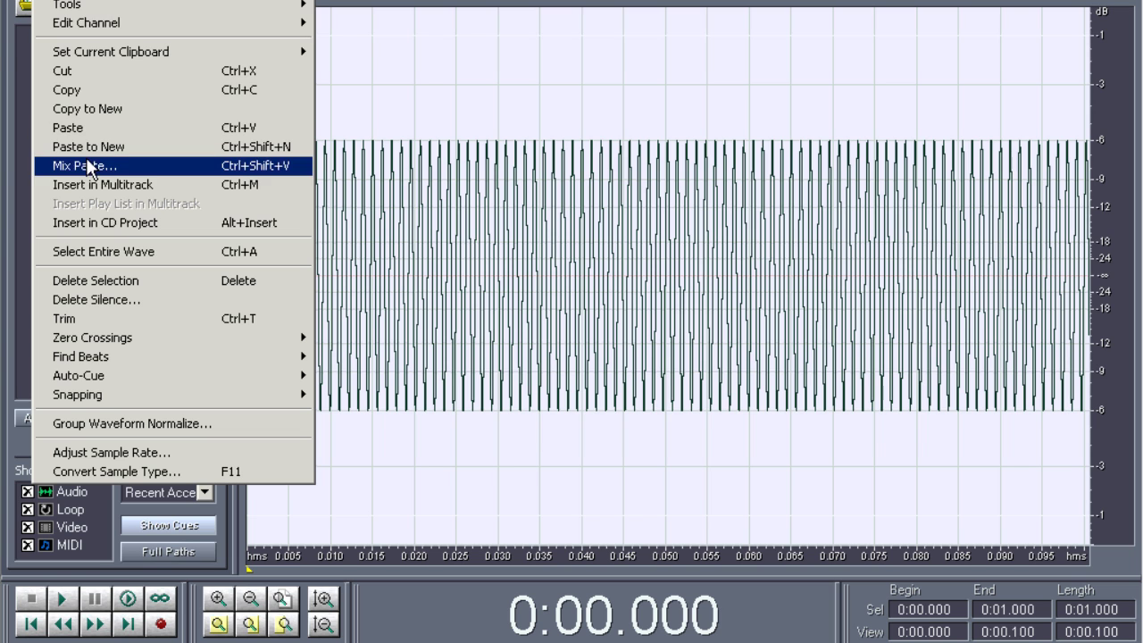
pyautogui.click(121, 88)
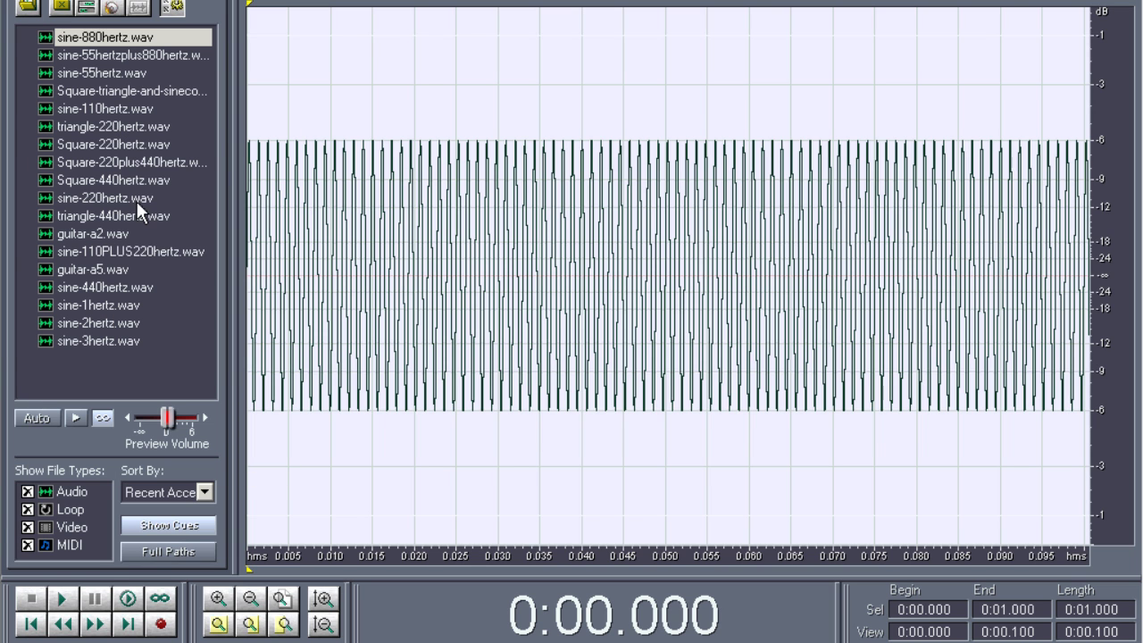
# - Mix-paste the copied 880 Hz wave into sine-1hertz.wav
pyautogui.doubleClick(106, 304)
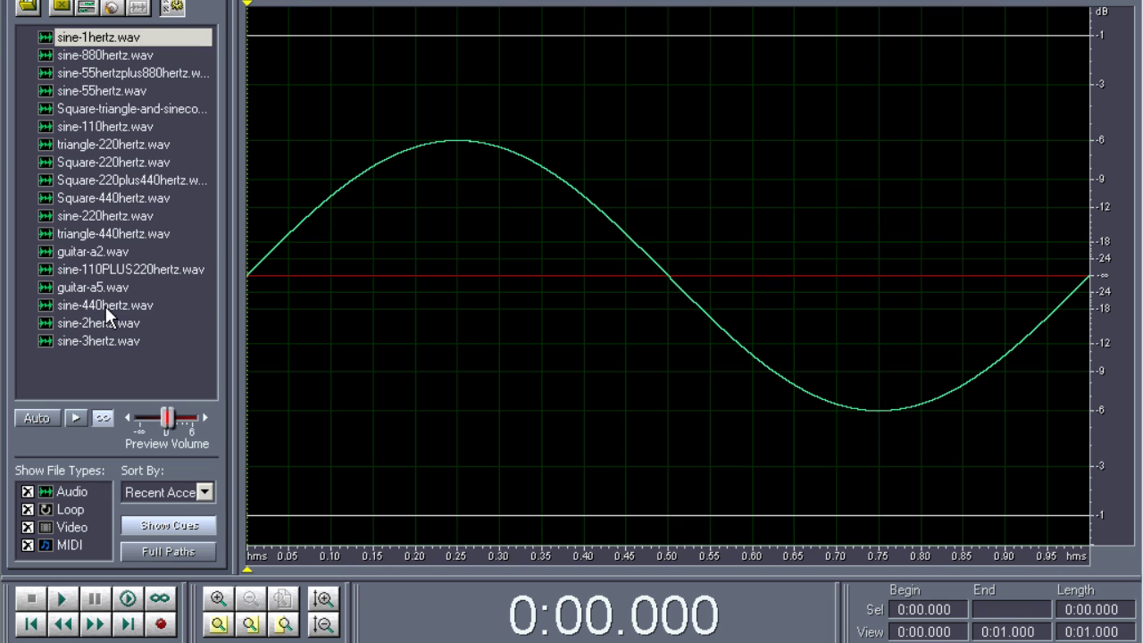
pyautogui.hotkey('alt', 'e')
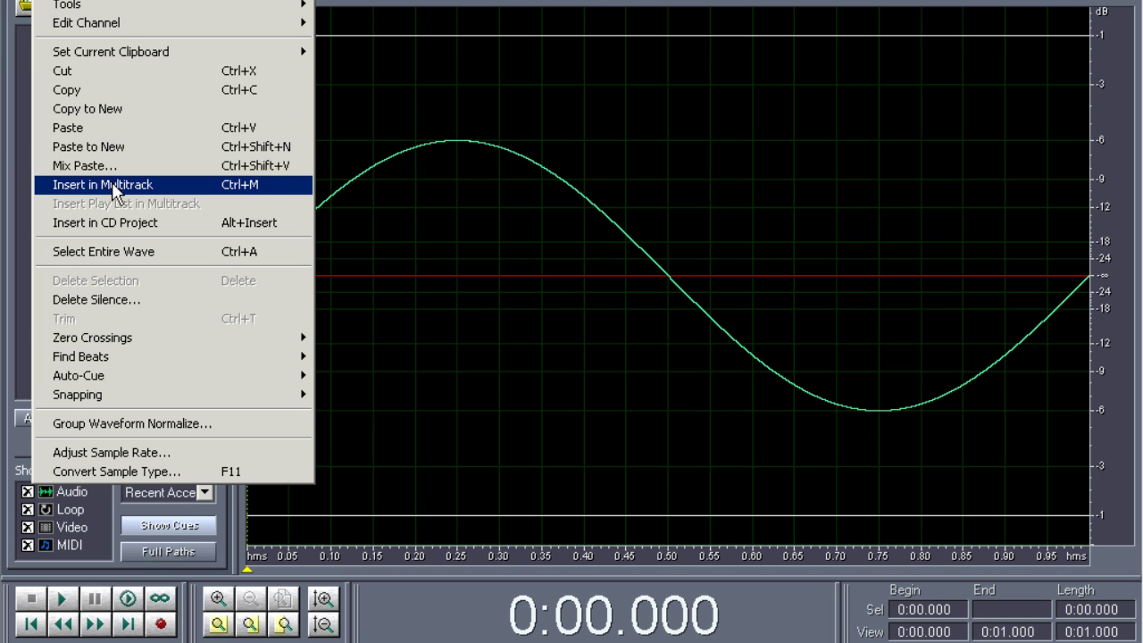
pyautogui.click(149, 171)
pyautogui.click(761, 347)
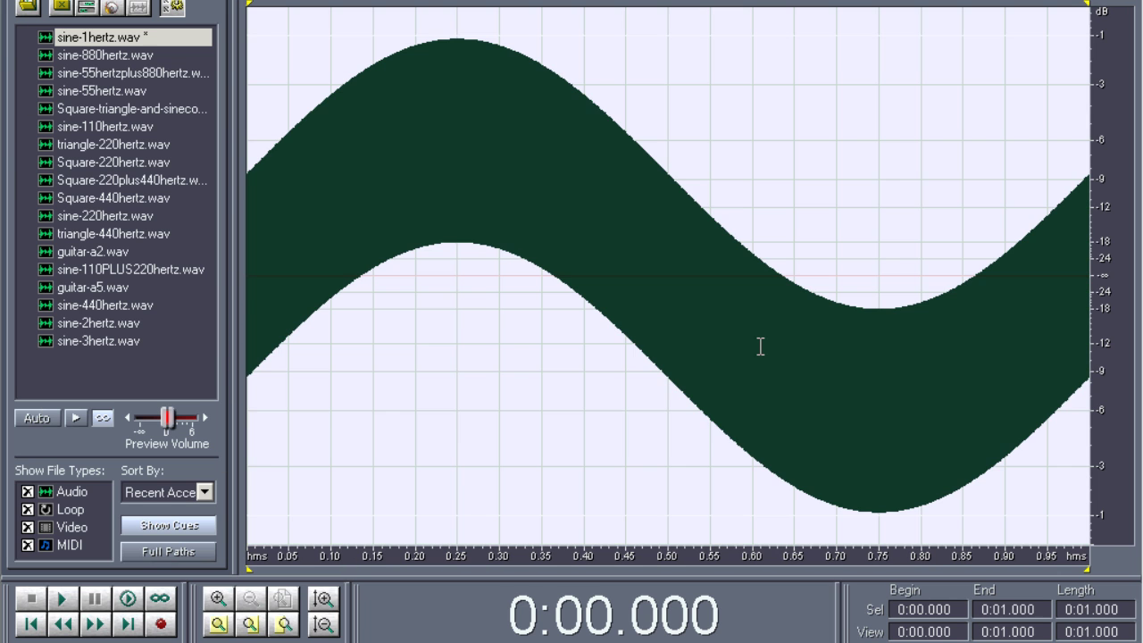
pyautogui.click(442, 387)
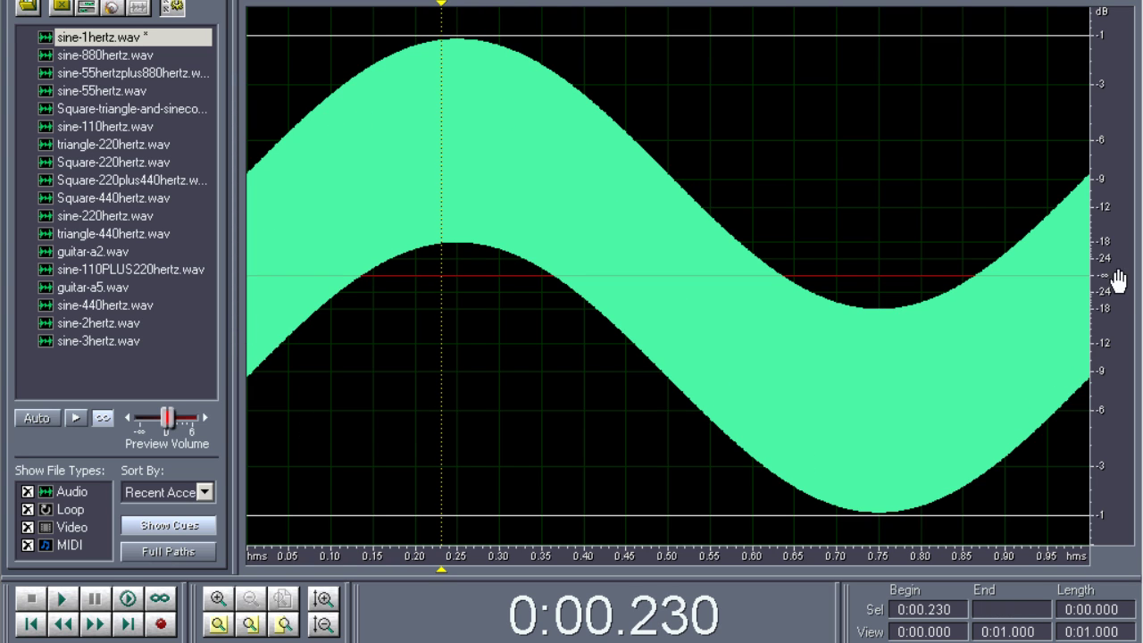
pyautogui.click(30, 623)
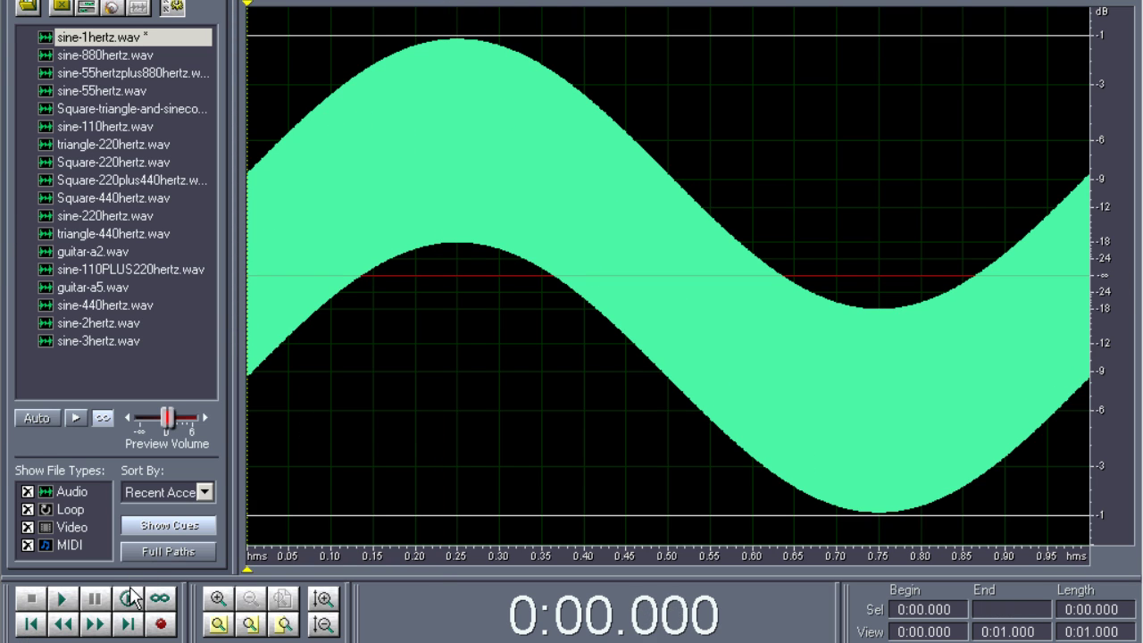
pyautogui.click(218, 600)
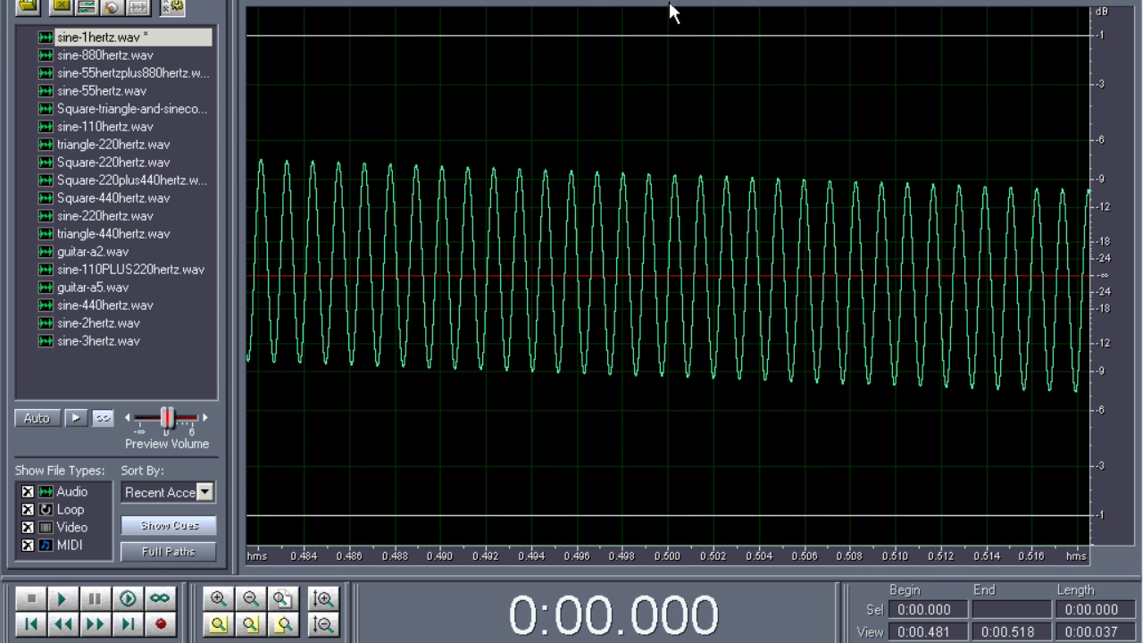
pyautogui.moveTo(674, 3); pyautogui.dragTo(224, 31)
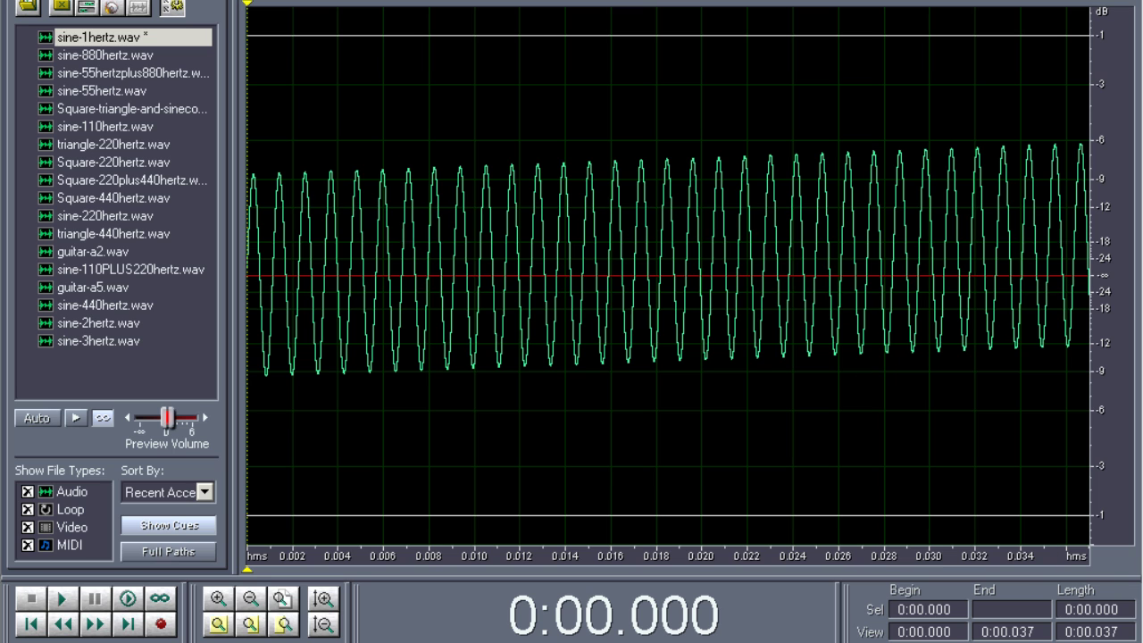
pyautogui.click(251, 598)
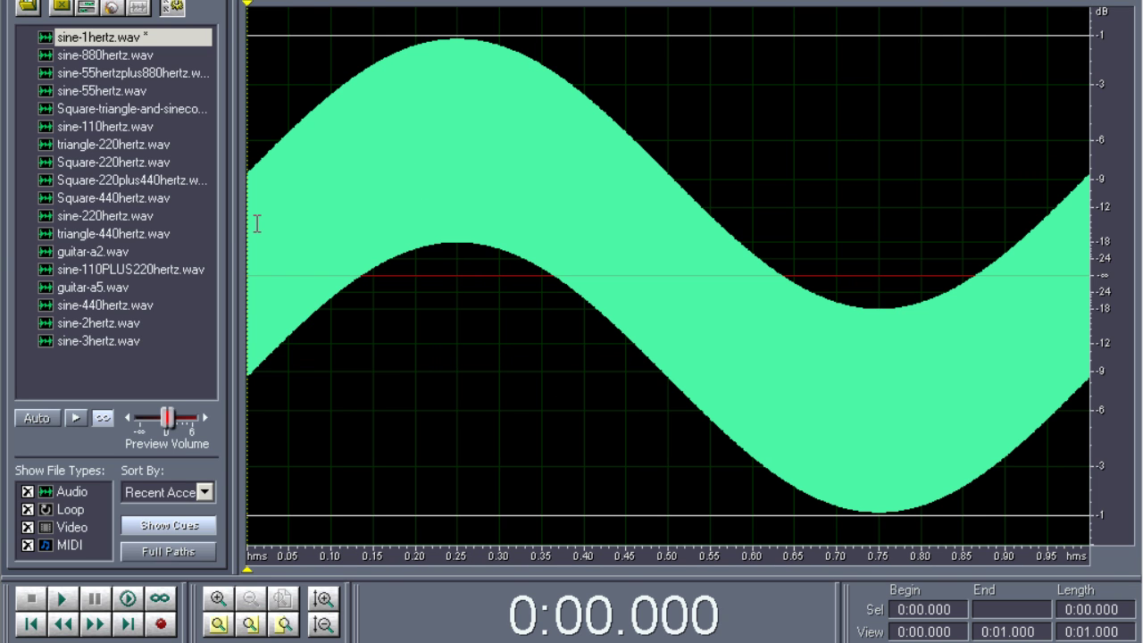